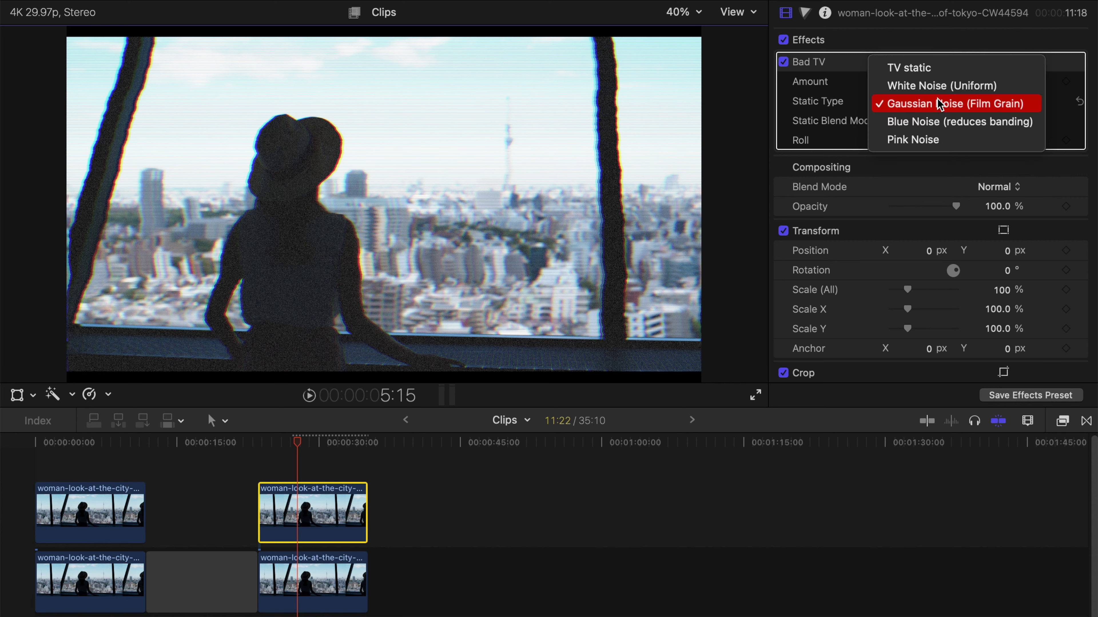
# Set the Bad TV effect's static type to TV static and reset its Amount to 25
pyautogui.click(926, 69)
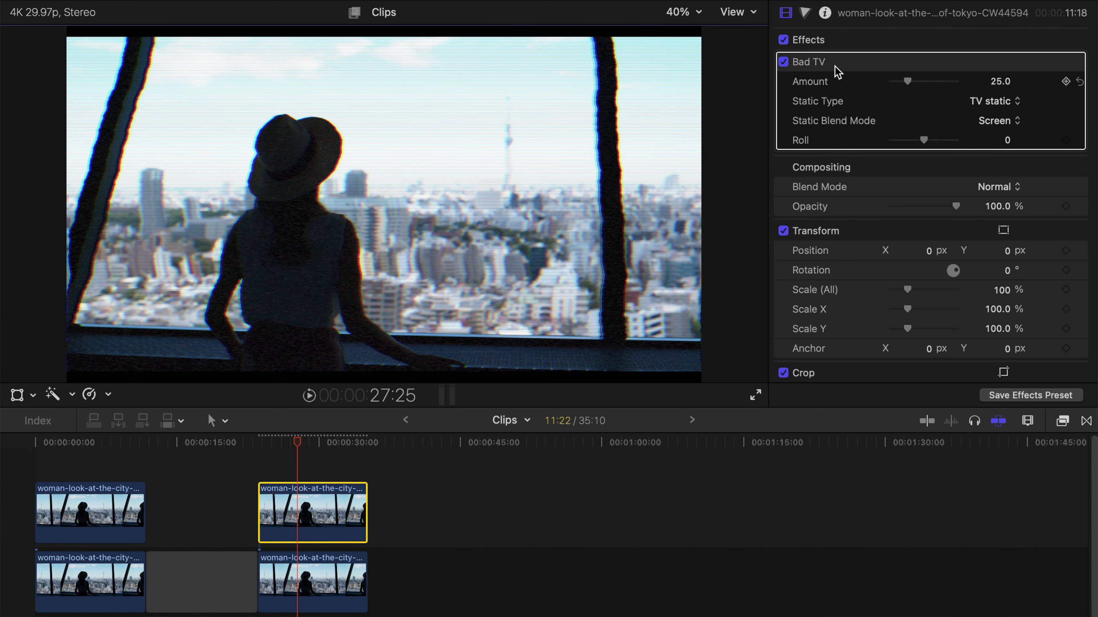
pyautogui.moveTo(906, 82)
pyautogui.mouseDown()
pyautogui.moveTo(924, 90)
pyautogui.moveTo(897, 86)
pyautogui.moveTo(929, 89)
pyautogui.moveTo(906, 88)
pyautogui.mouseUp()
pyautogui.click(1081, 81)
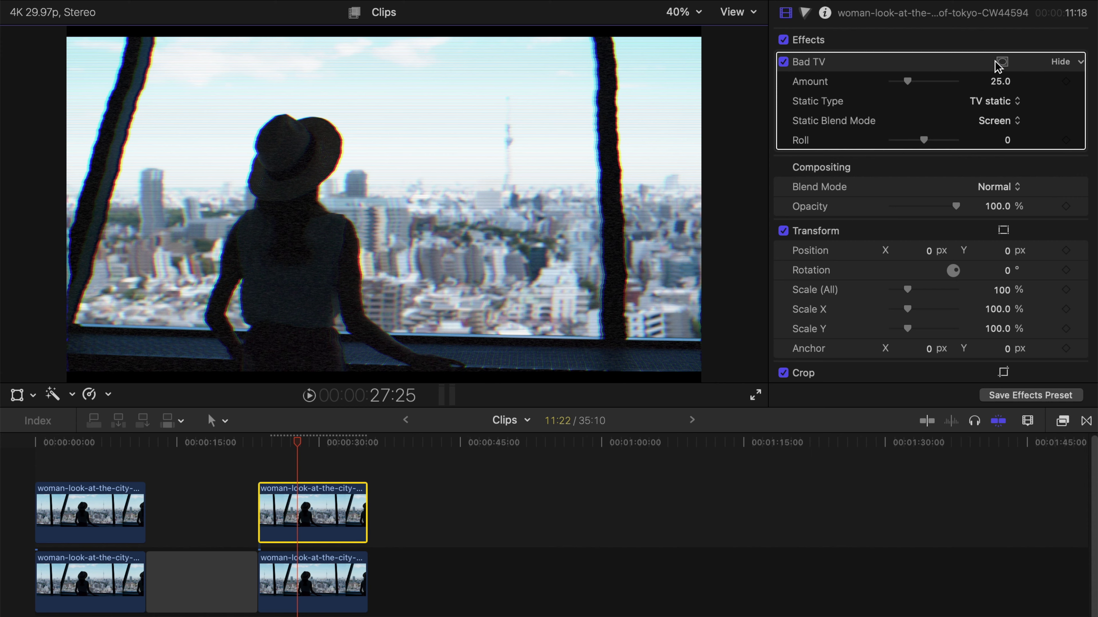
# Add a color mask to the Bad TV effect, sampled from the woman's dark hat, and play back the clip
pyautogui.click(1001, 62)
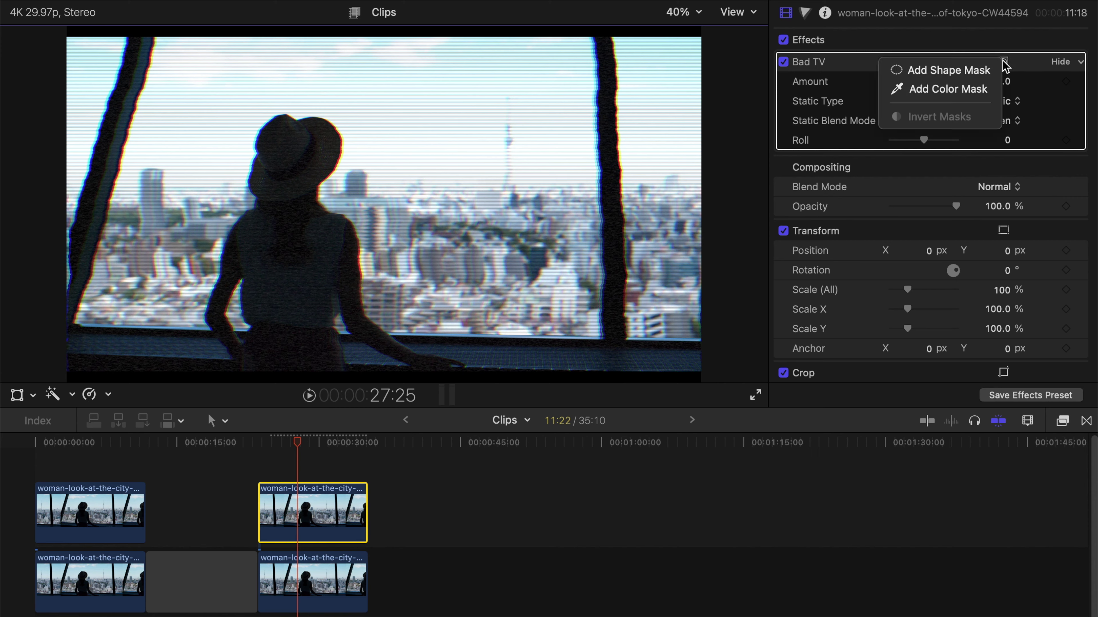
pyautogui.click(930, 90)
pyautogui.click(374, 51)
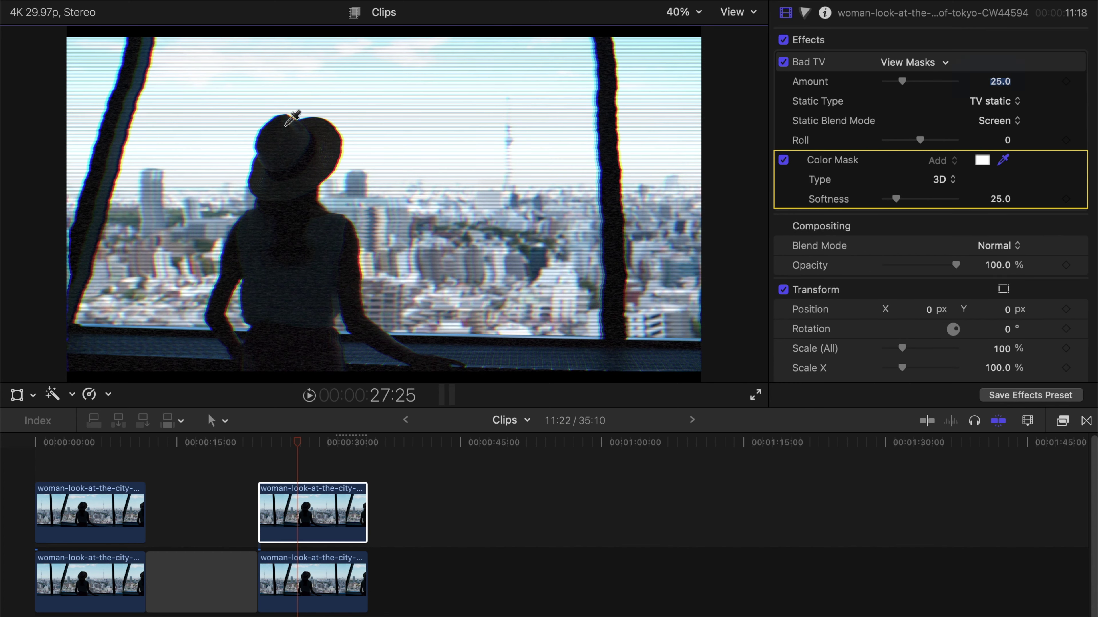
pyautogui.moveTo(293, 147); pyautogui.dragTo(298, 159)
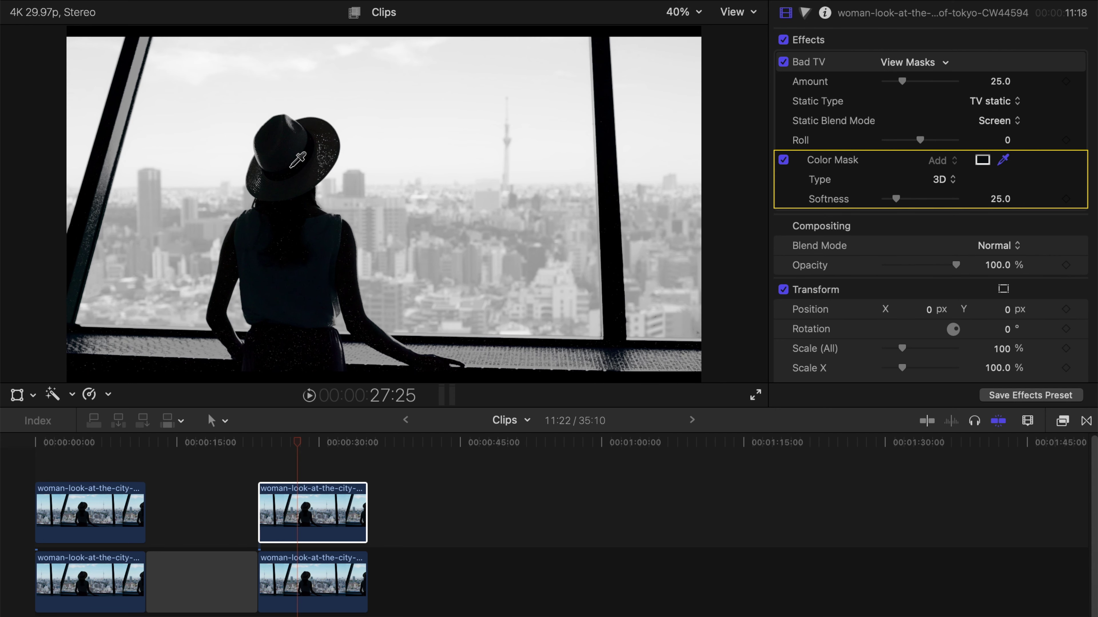
pyautogui.moveTo(299, 159); pyautogui.dragTo(298, 158)
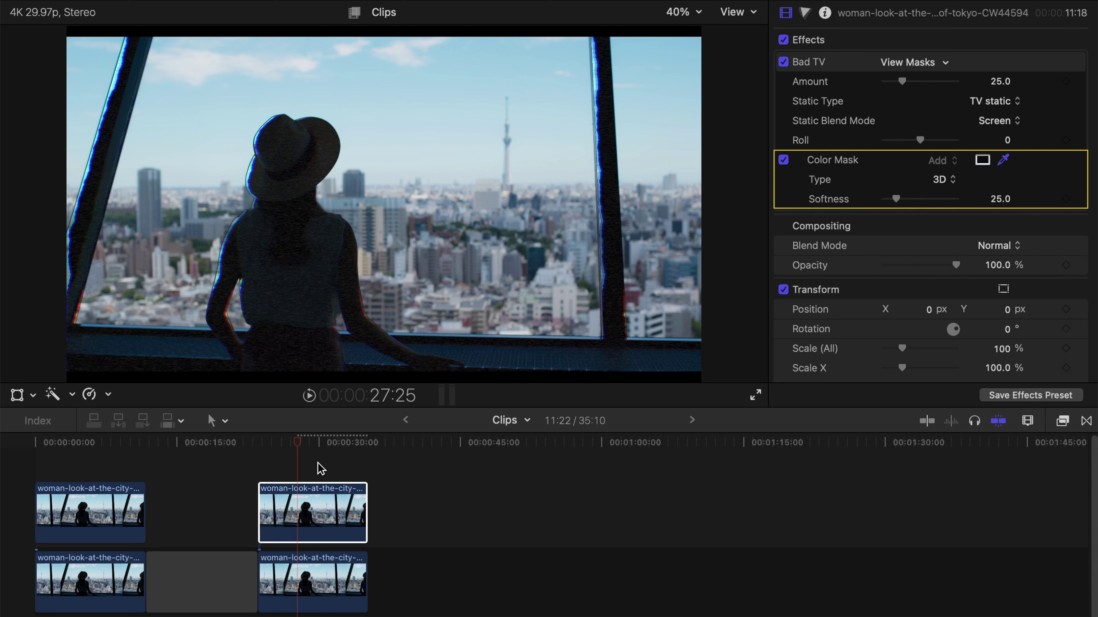
pyautogui.click(325, 503)
pyautogui.click(269, 446)
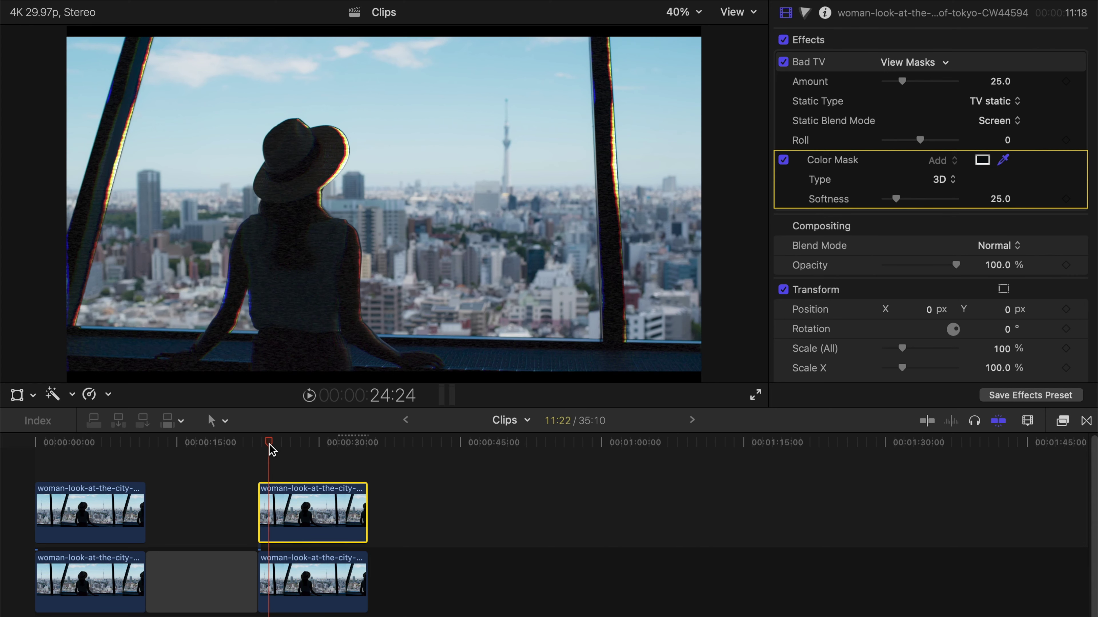
pyautogui.click(258, 446)
pyautogui.press('space')
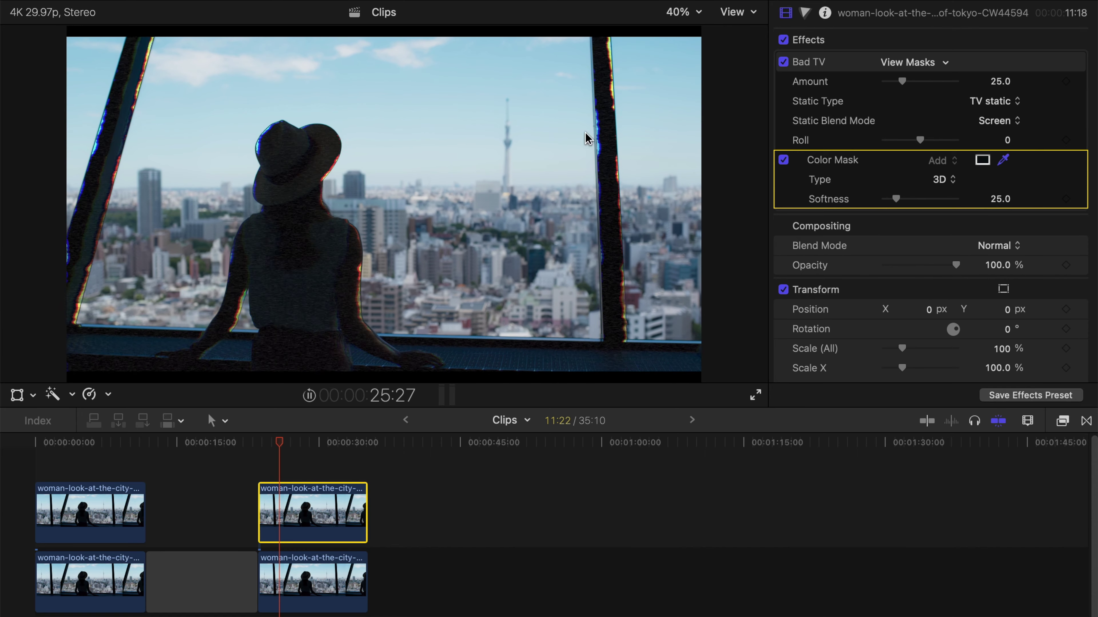
pyautogui.press('space')
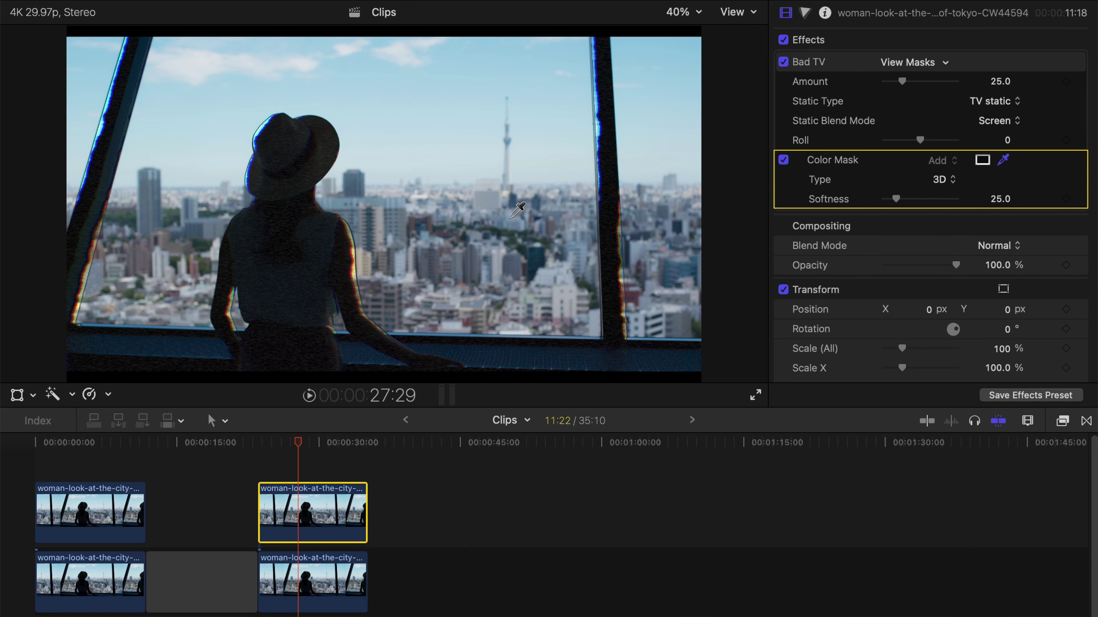
# Apply a Shape Mask to the upper second clip and fit its outline around the woman, with a radius of about 983
pyautogui.press('super+5')
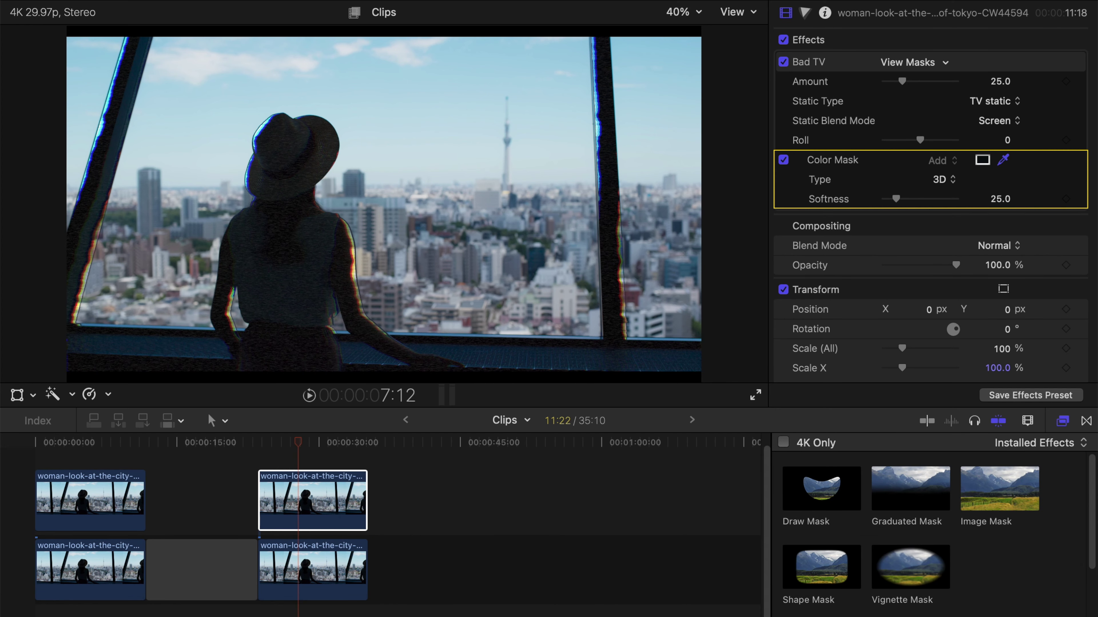
pyautogui.click(832, 484)
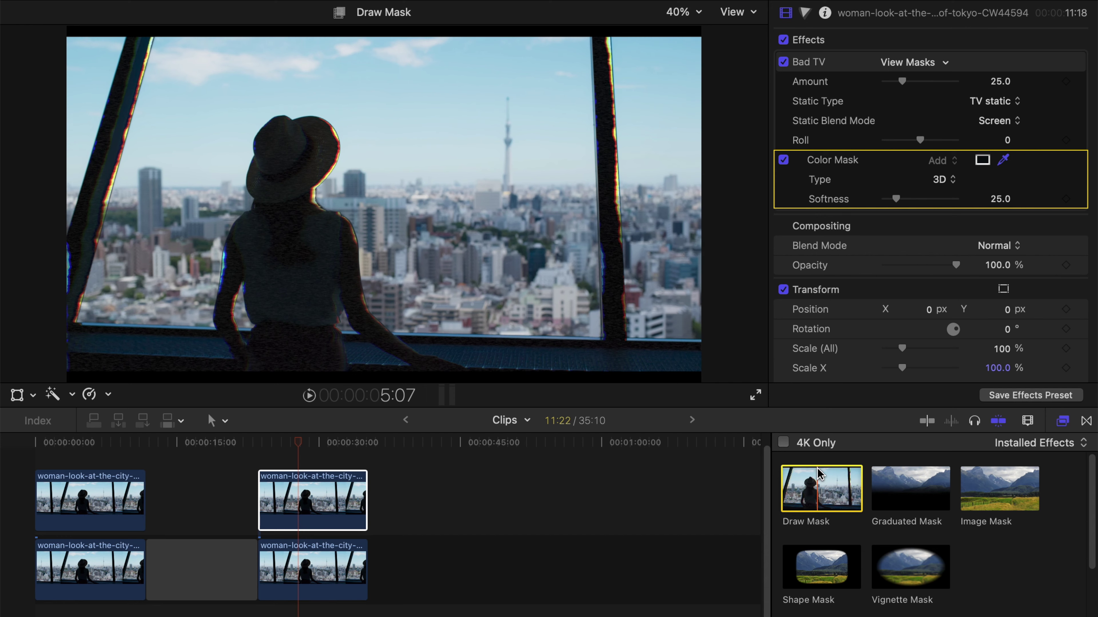
pyautogui.moveTo(821, 566); pyautogui.dragTo(334, 488)
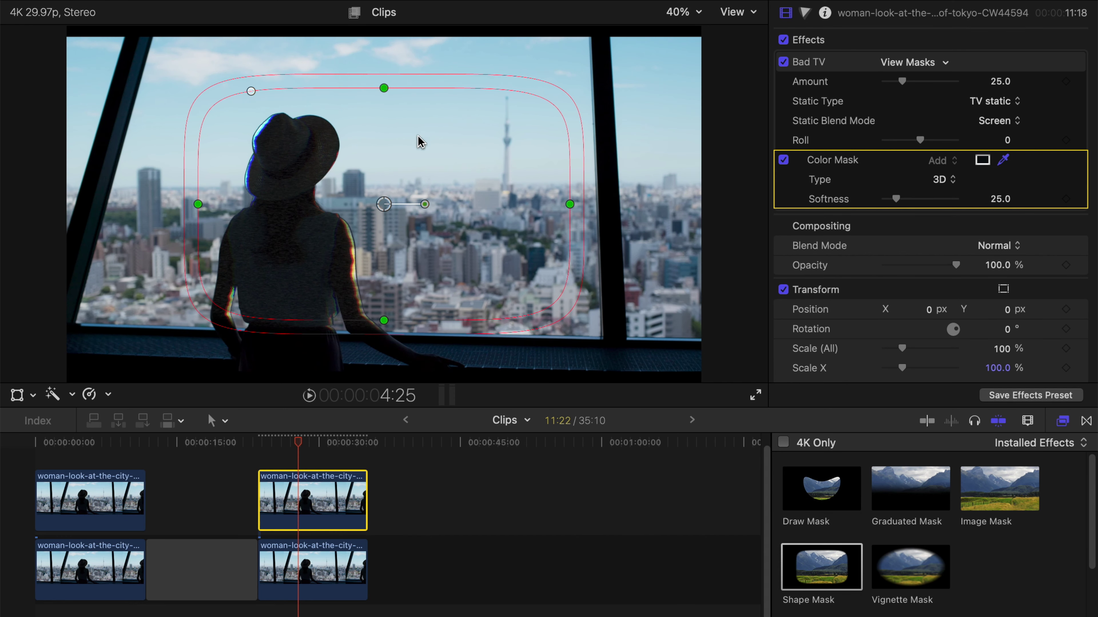
pyautogui.moveTo(431, 91); pyautogui.dragTo(398, 113)
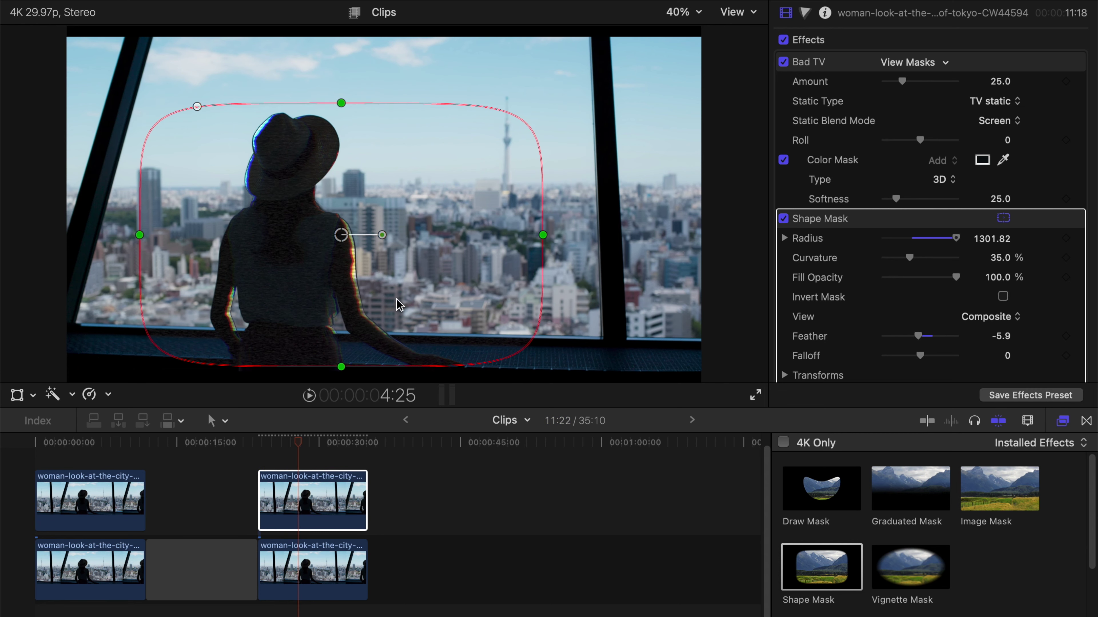
pyautogui.moveTo(341, 367); pyautogui.dragTo(342, 372)
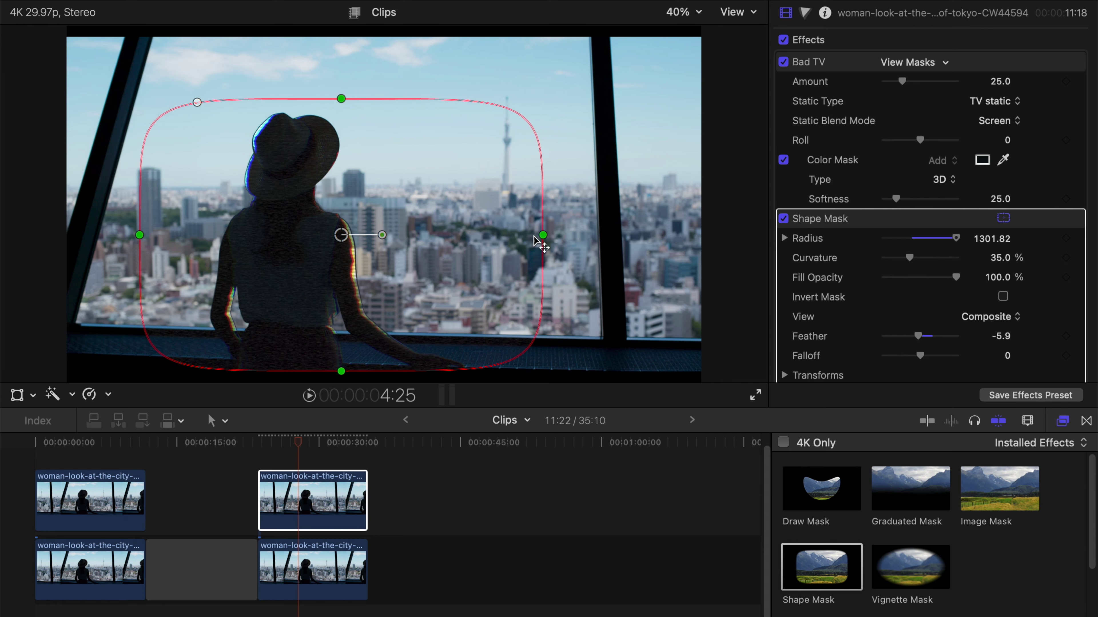
pyautogui.moveTo(536, 237); pyautogui.dragTo(444, 269)
pyautogui.moveTo(338, 127); pyautogui.dragTo(334, 111)
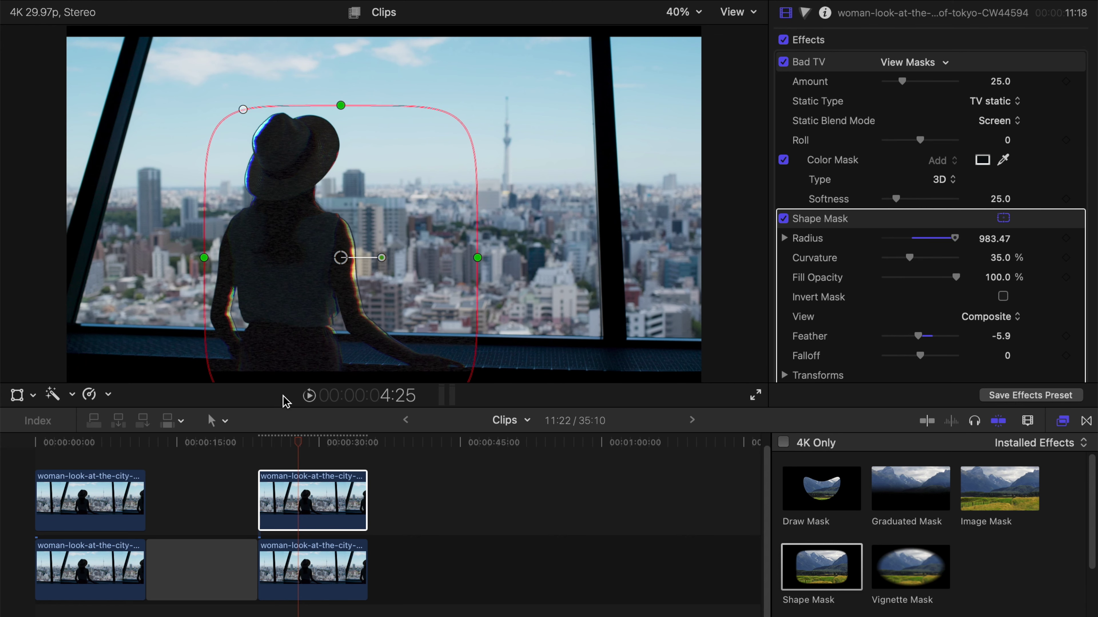
# With the playhead near 24:27, widen the shape mask to a radius of about 1189 and play back the clip
pyautogui.click(286, 458)
pyautogui.click(270, 452)
pyautogui.moveTo(204, 258); pyautogui.dragTo(142, 258)
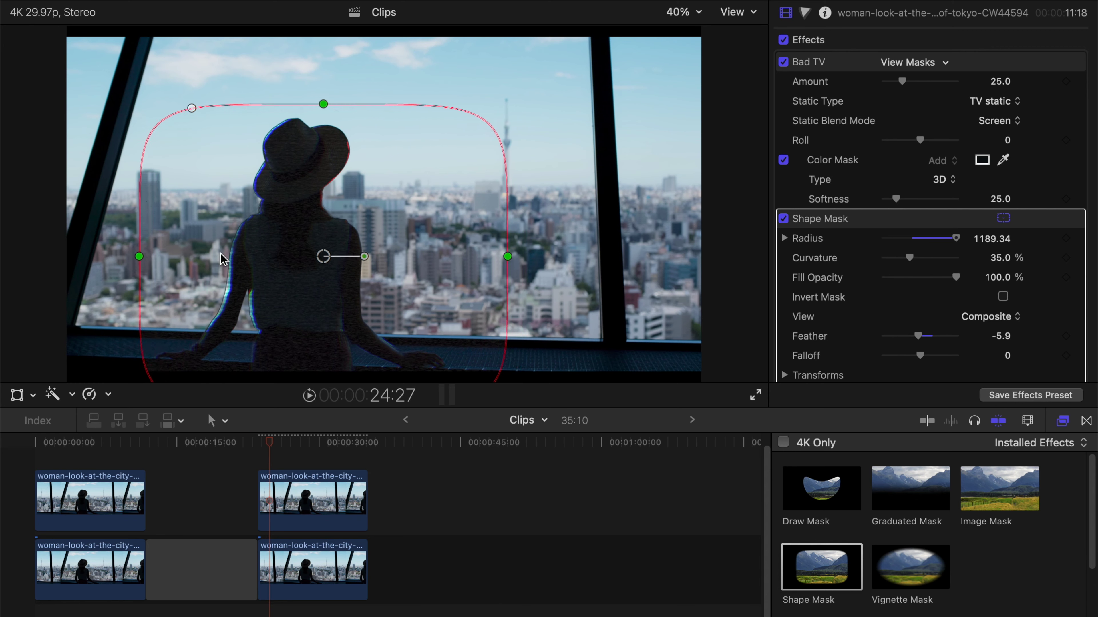
pyautogui.press('space')
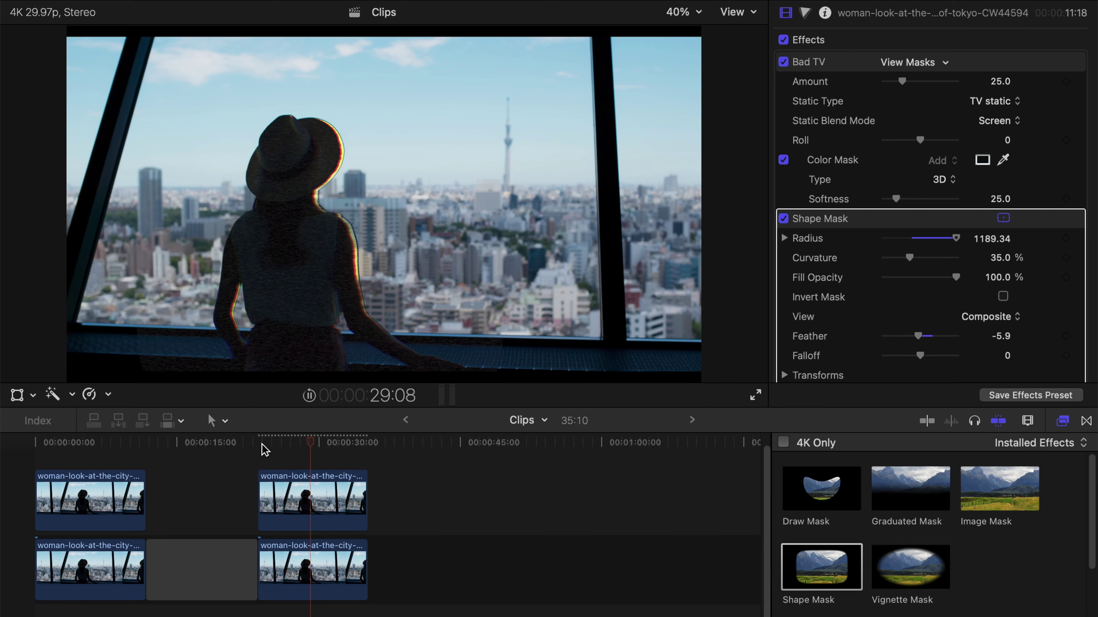
pyautogui.press('space')
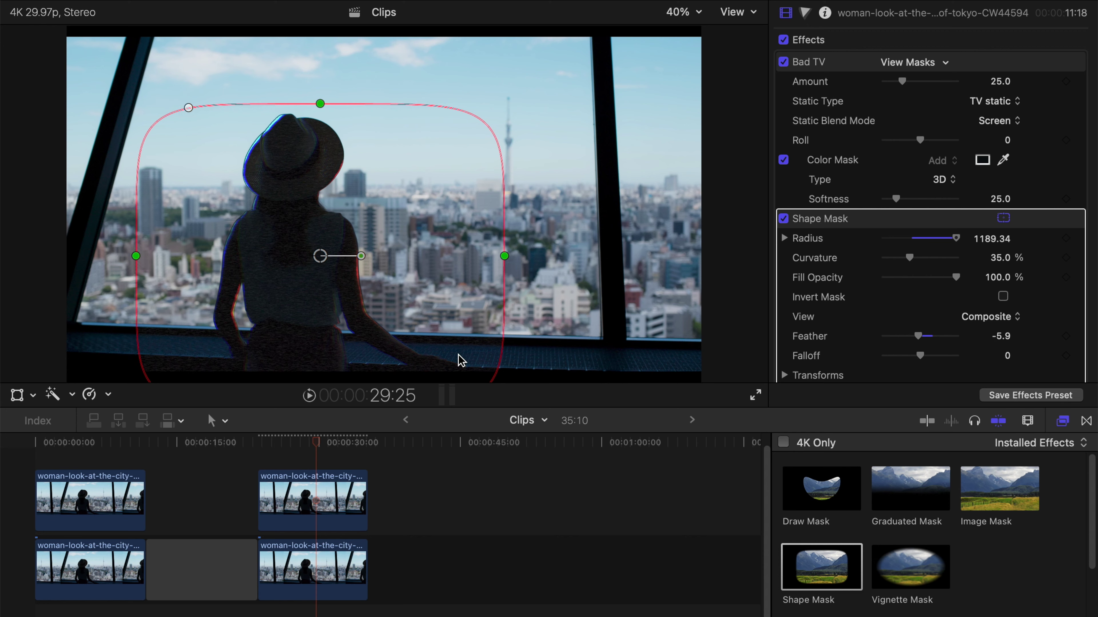
# Lower the shape mask's Fill Opacity on the upper second clip to about 47.67%
pyautogui.click(317, 569)
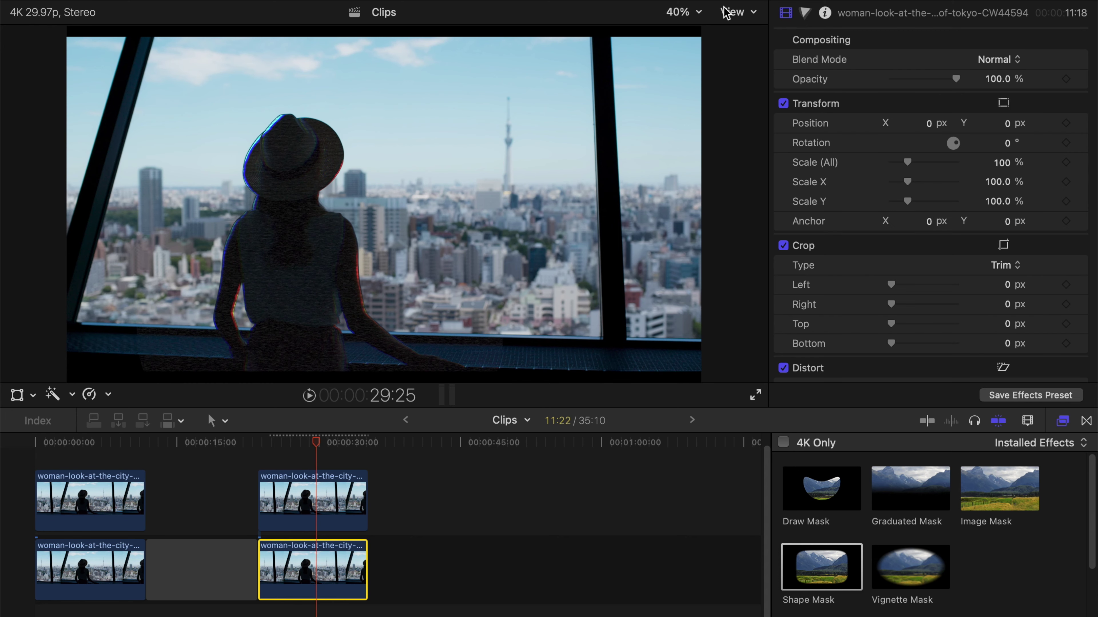
pyautogui.click(682, 12)
pyautogui.click(697, 128)
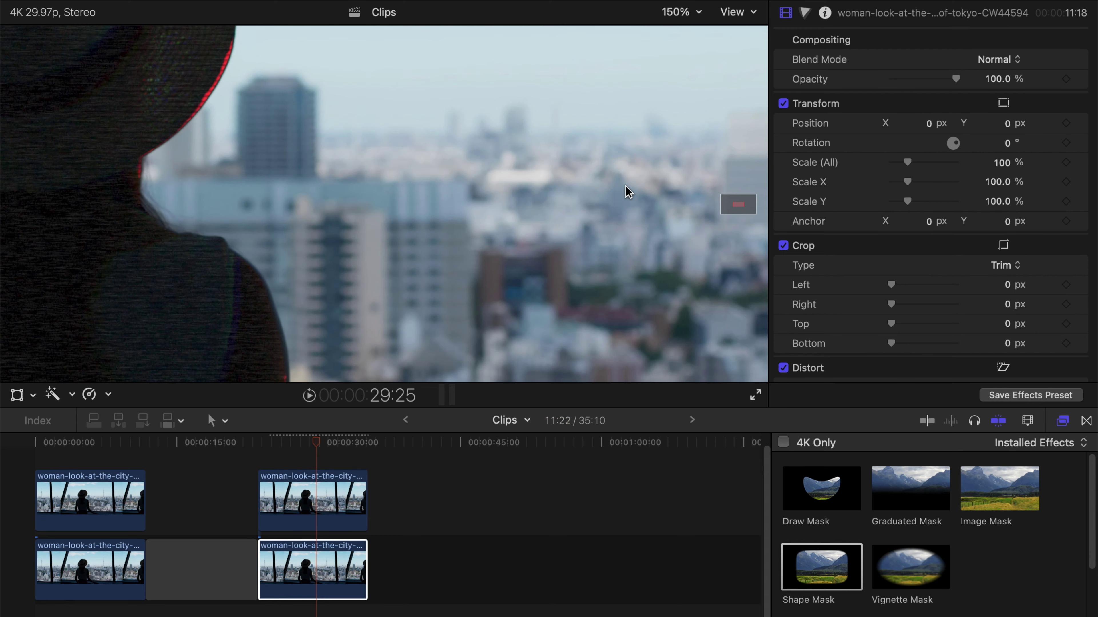
pyautogui.moveTo(729, 203); pyautogui.dragTo(726, 215)
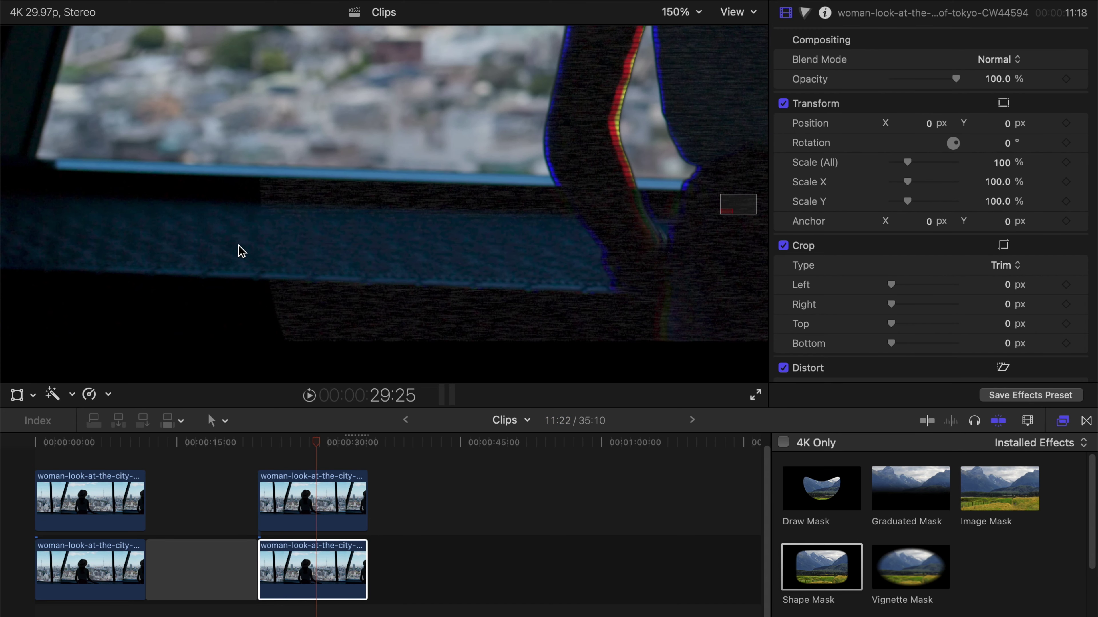
pyautogui.click(322, 493)
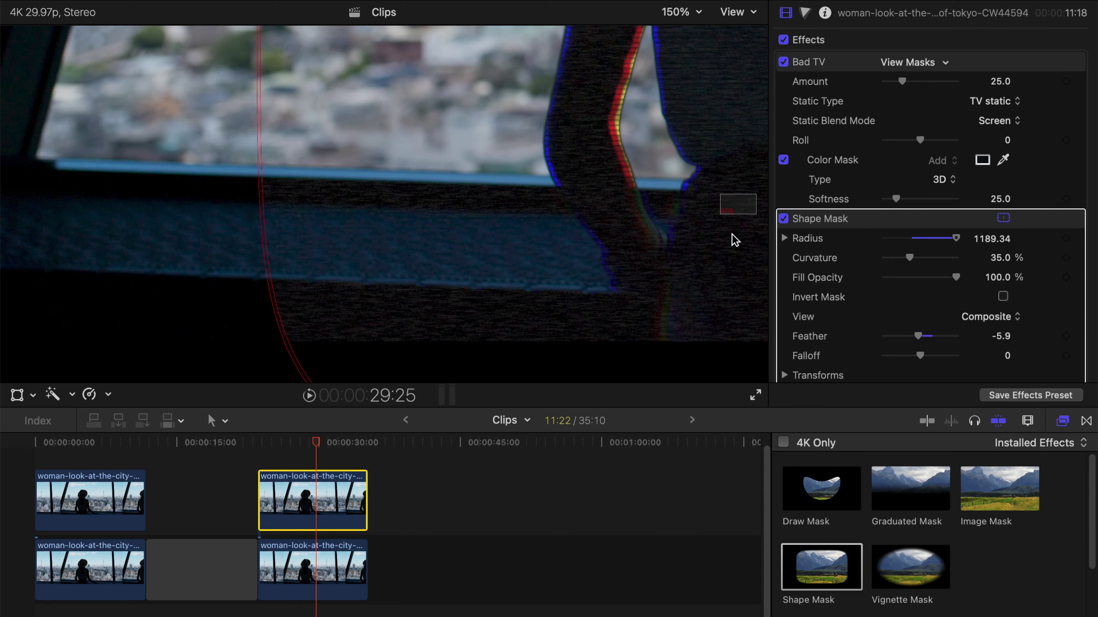
pyautogui.scroll(-3, 886, 208)
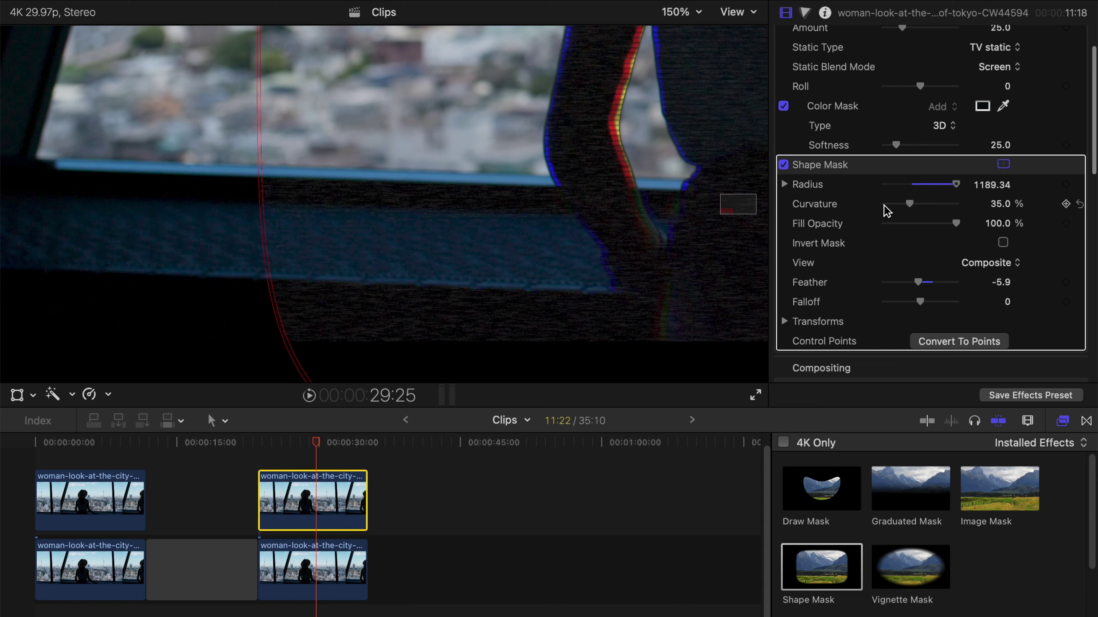
pyautogui.moveTo(956, 224); pyautogui.dragTo(920, 228)
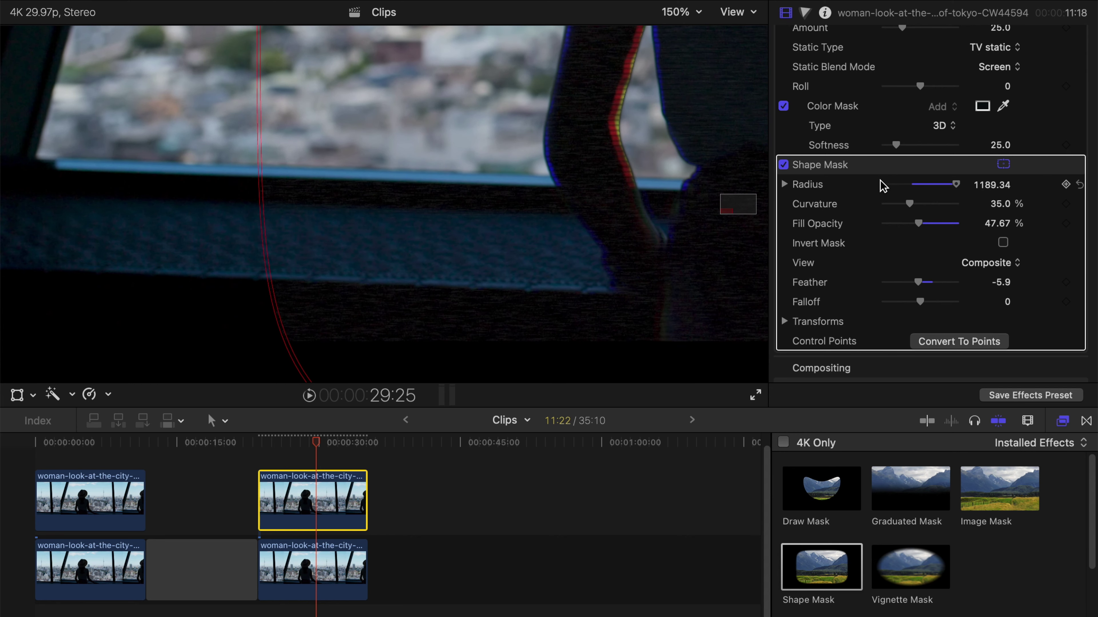
pyautogui.moveTo(726, 209); pyautogui.dragTo(725, 210)
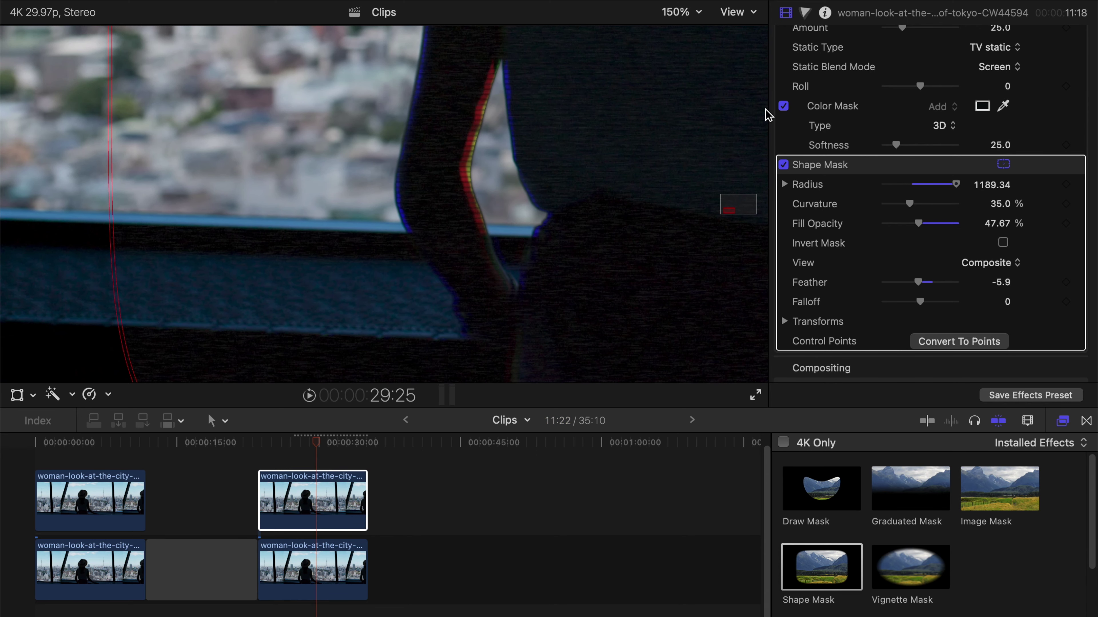
pyautogui.click(681, 13)
pyautogui.click(681, 28)
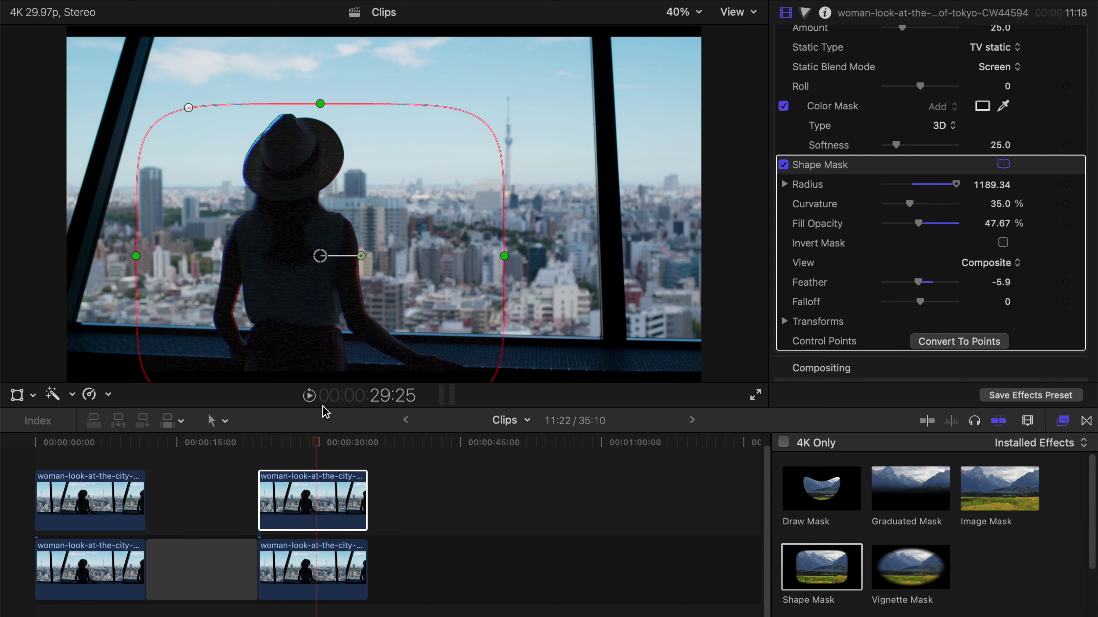
# Enlarge the viewer and play back the masked second clip from its start
pyautogui.moveTo(317, 407); pyautogui.dragTo(318, 507)
pyautogui.click(258, 543)
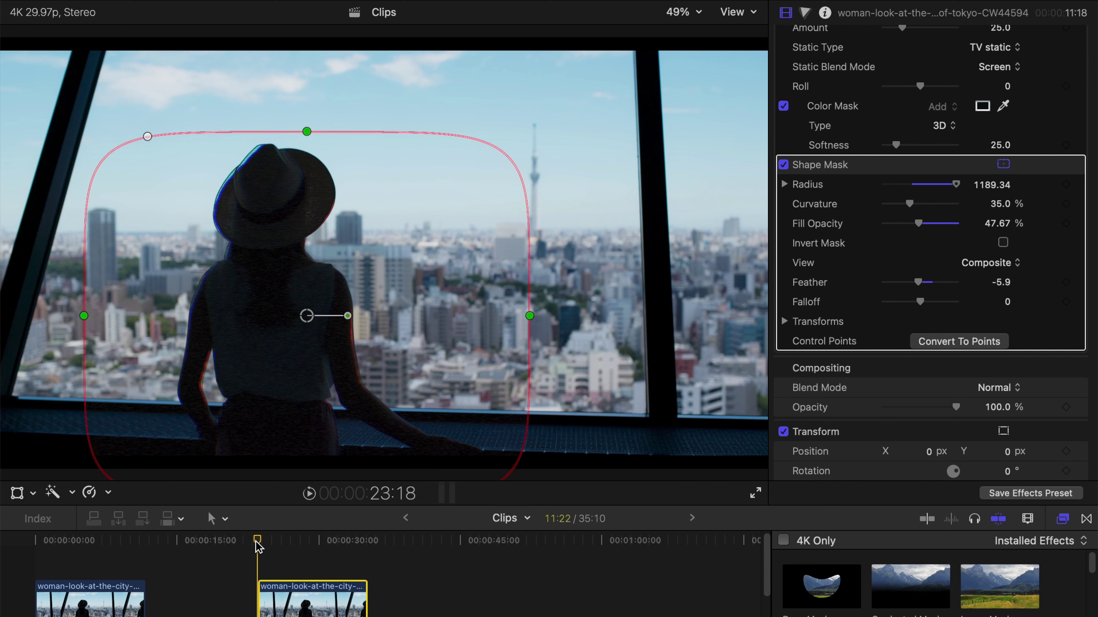
pyautogui.press('space')
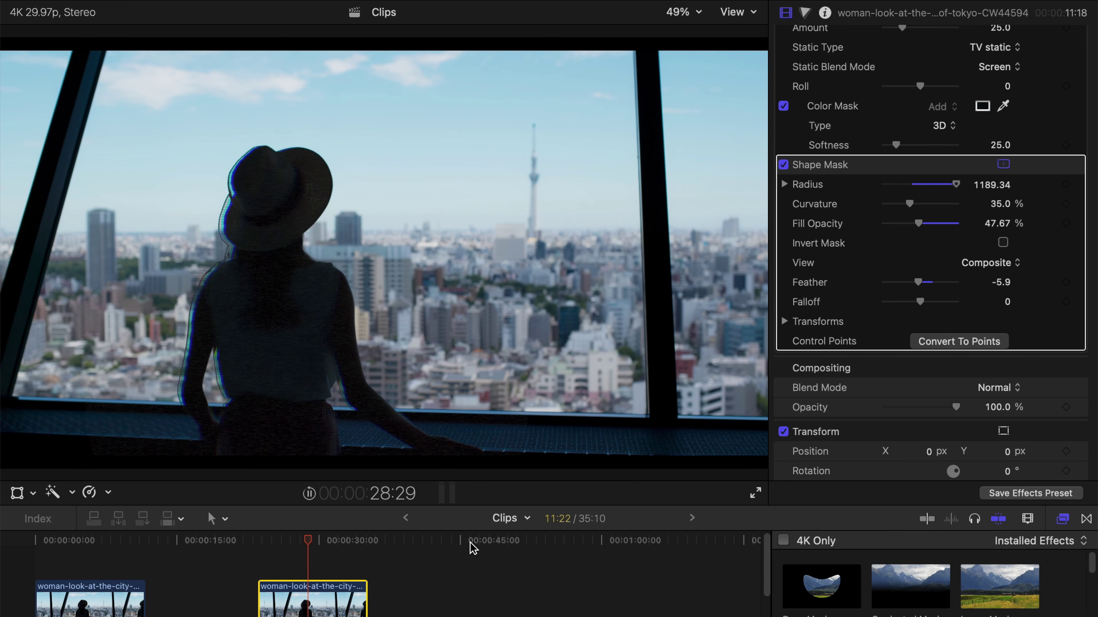
pyautogui.press('space')
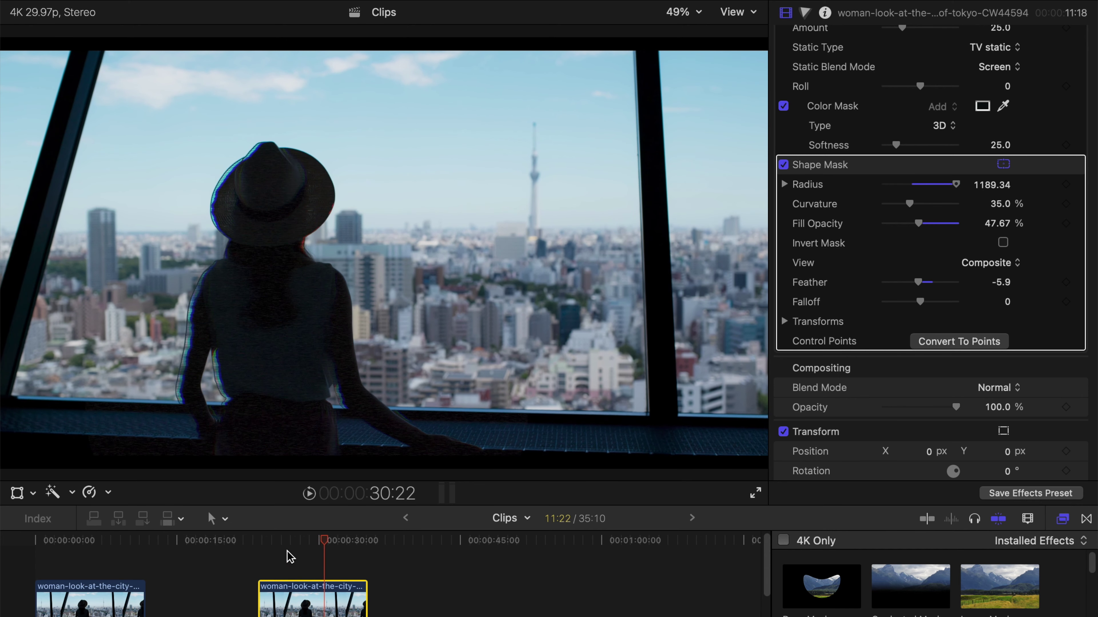
# Keyframe the Bad TV Amount at its minimum near 25:10, followed by a keyframe of 24 at 25:10
pyautogui.click(274, 543)
pyautogui.scroll(3, 923, 116)
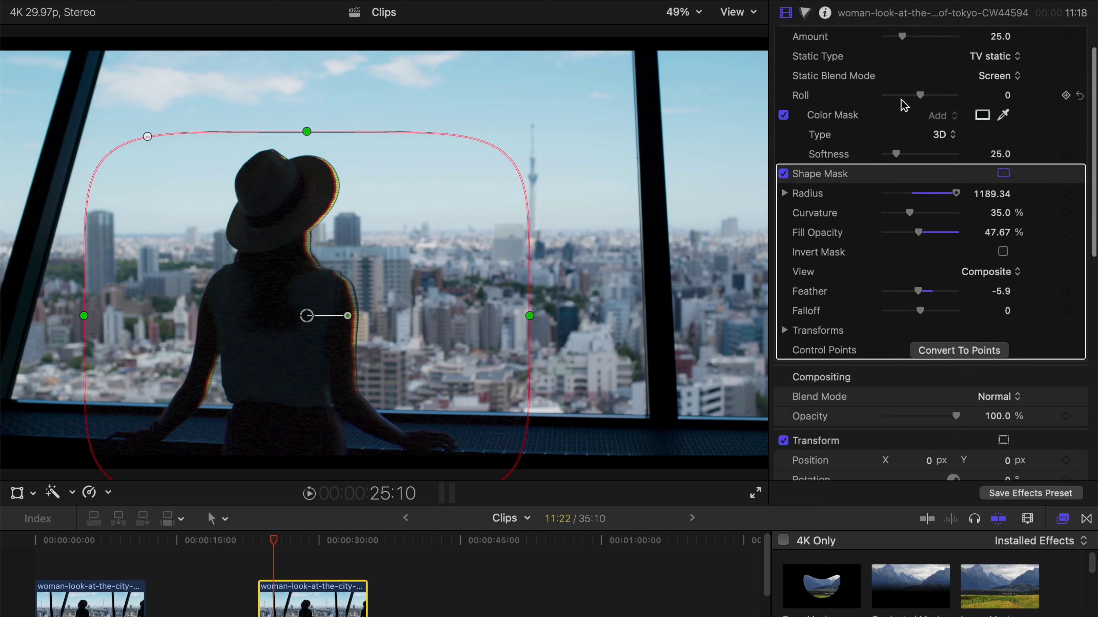
pyautogui.moveTo(902, 82)
pyautogui.mouseDown()
pyautogui.moveTo(888, 82)
pyautogui.moveTo(956, 81)
pyautogui.moveTo(873, 87)
pyautogui.moveTo(901, 88)
pyautogui.mouseUp()
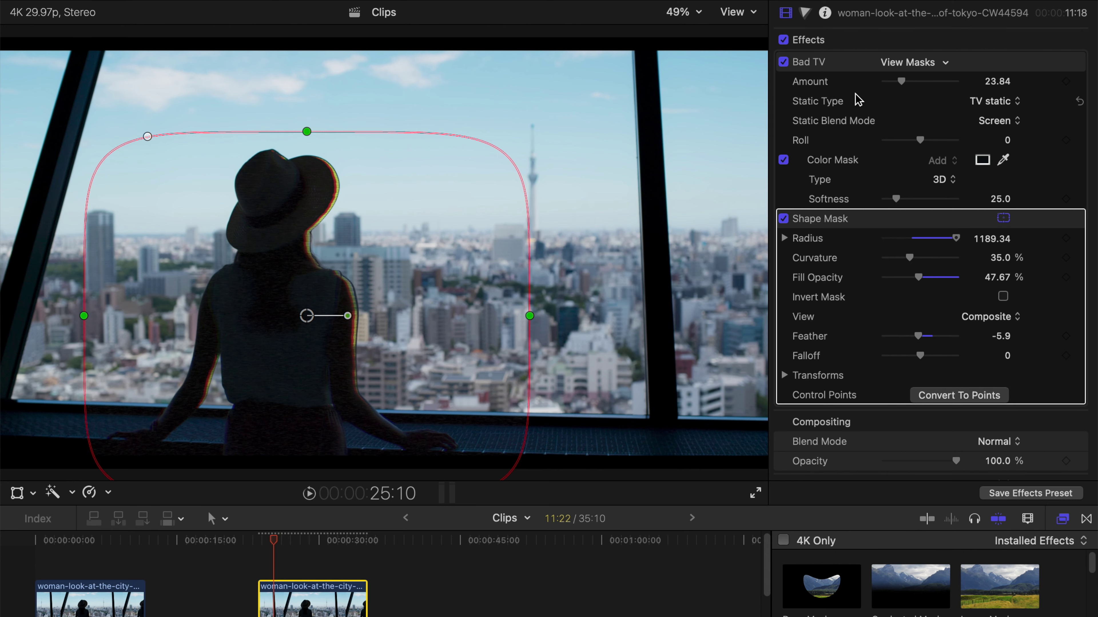
pyautogui.click(1079, 82)
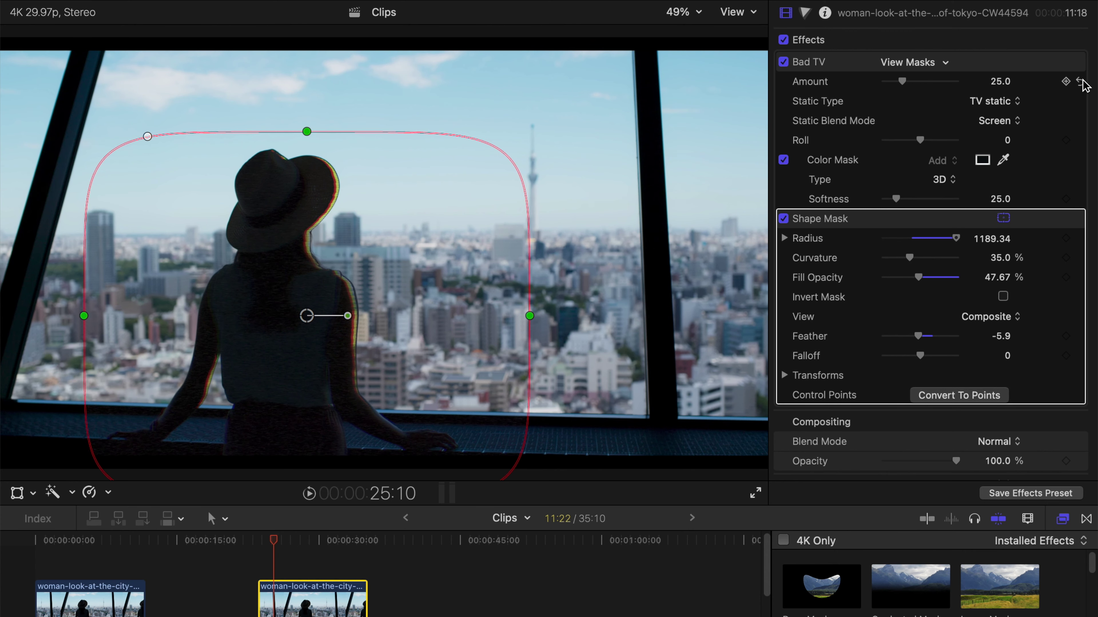
pyautogui.click(1065, 82)
pyautogui.moveTo(901, 81); pyautogui.dragTo(861, 84)
pyautogui.click(277, 542)
pyautogui.click(1005, 83)
pyautogui.write('24')
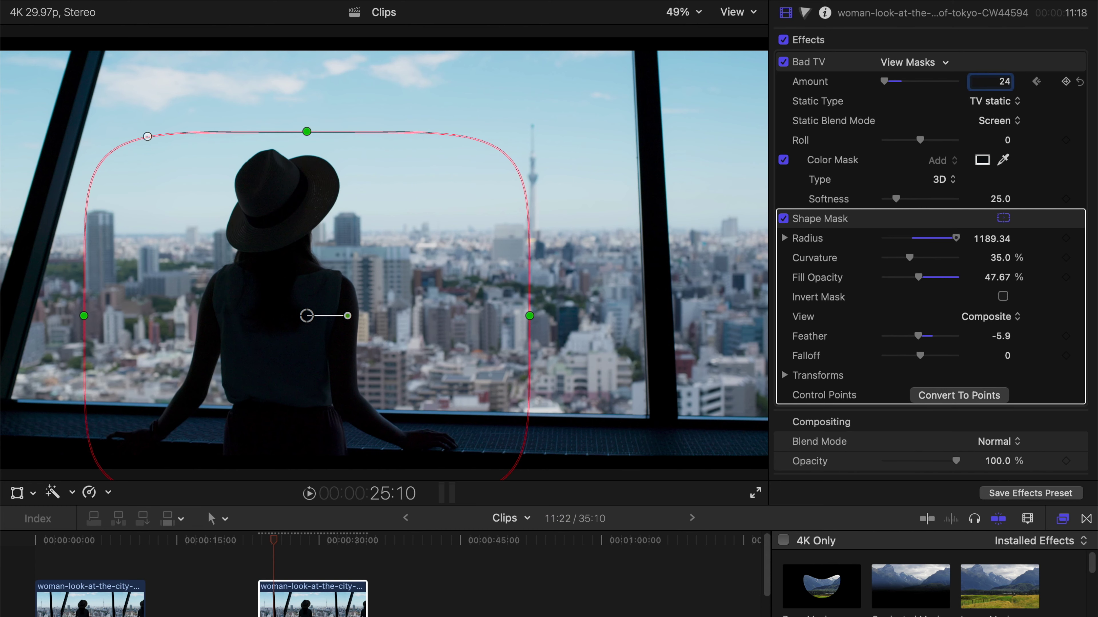
pyautogui.press('Return')
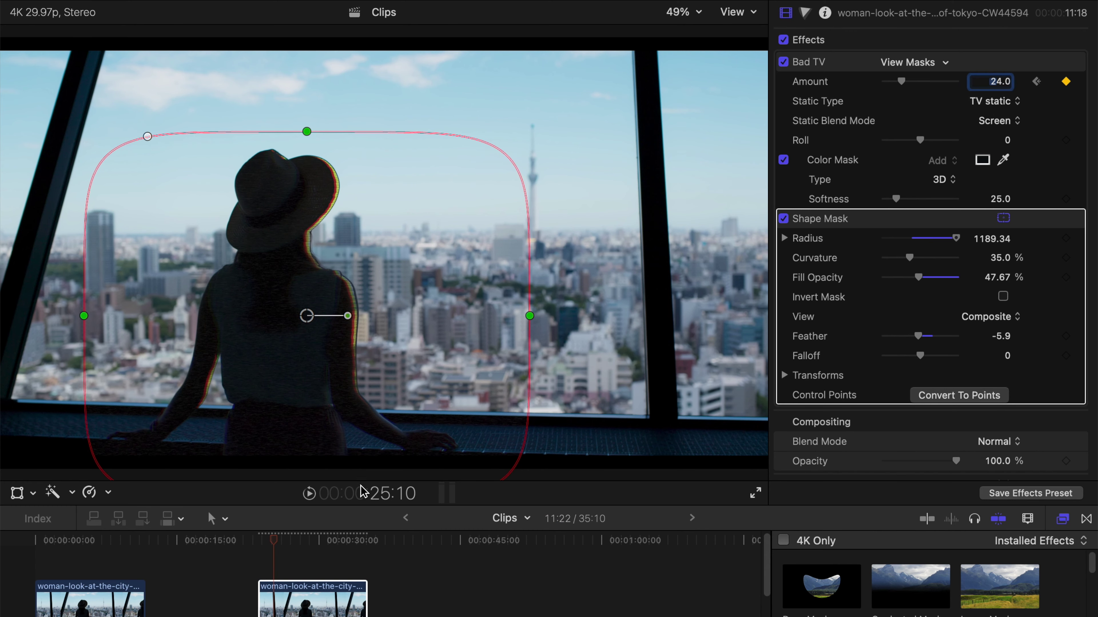
# Keyframe the Bad TV Amount at 0 at 27:02 on the second clip
pyautogui.click(290, 539)
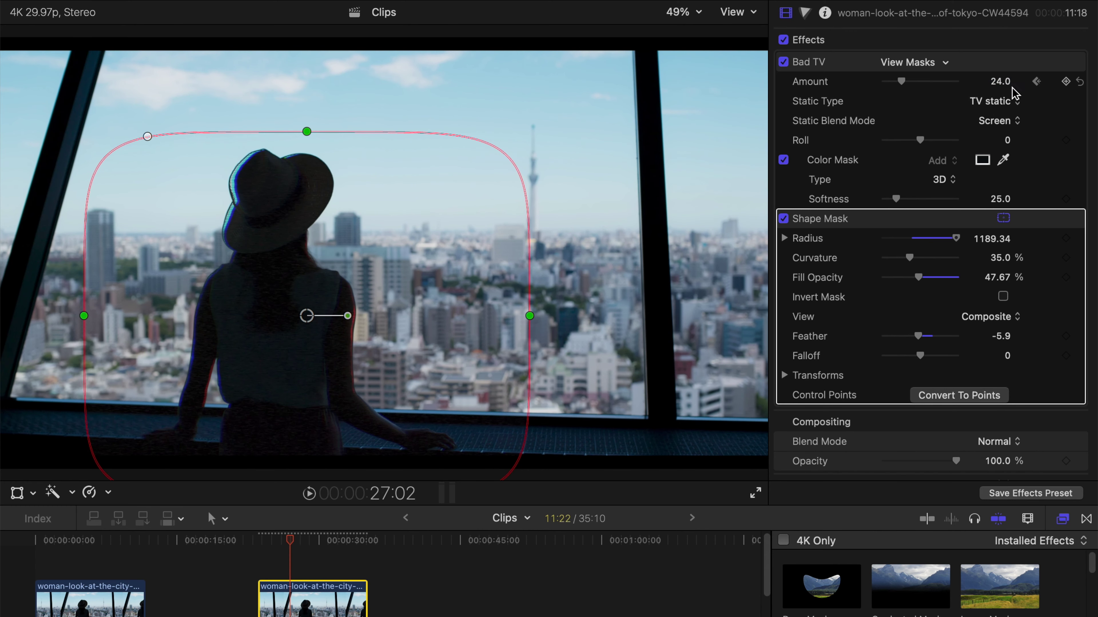
pyautogui.click(1000, 82)
pyautogui.write('0')
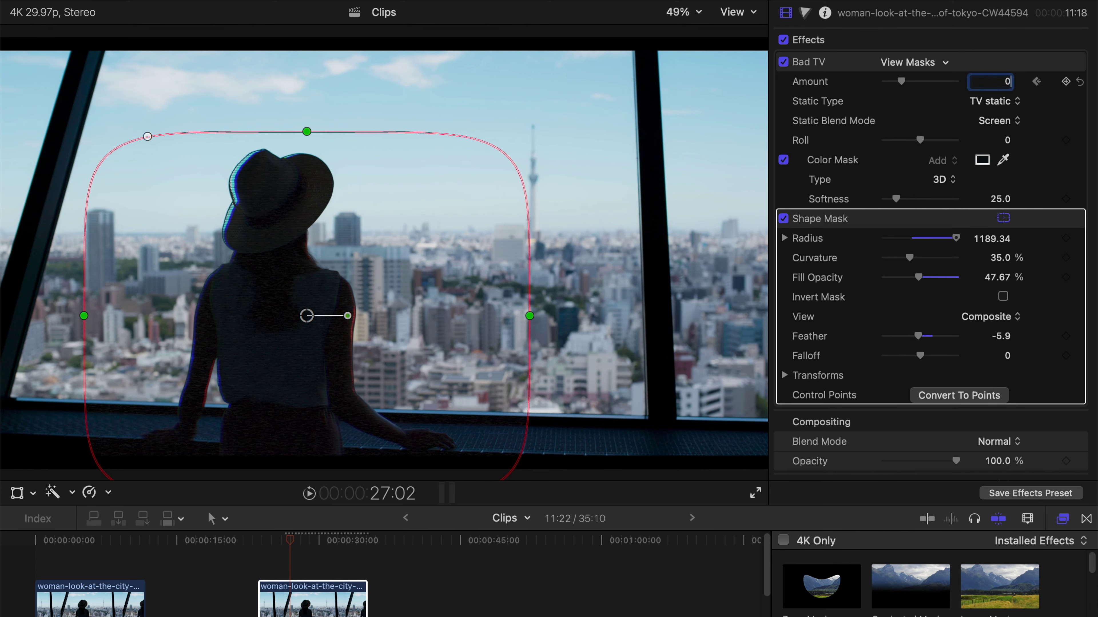
pyautogui.press('Return')
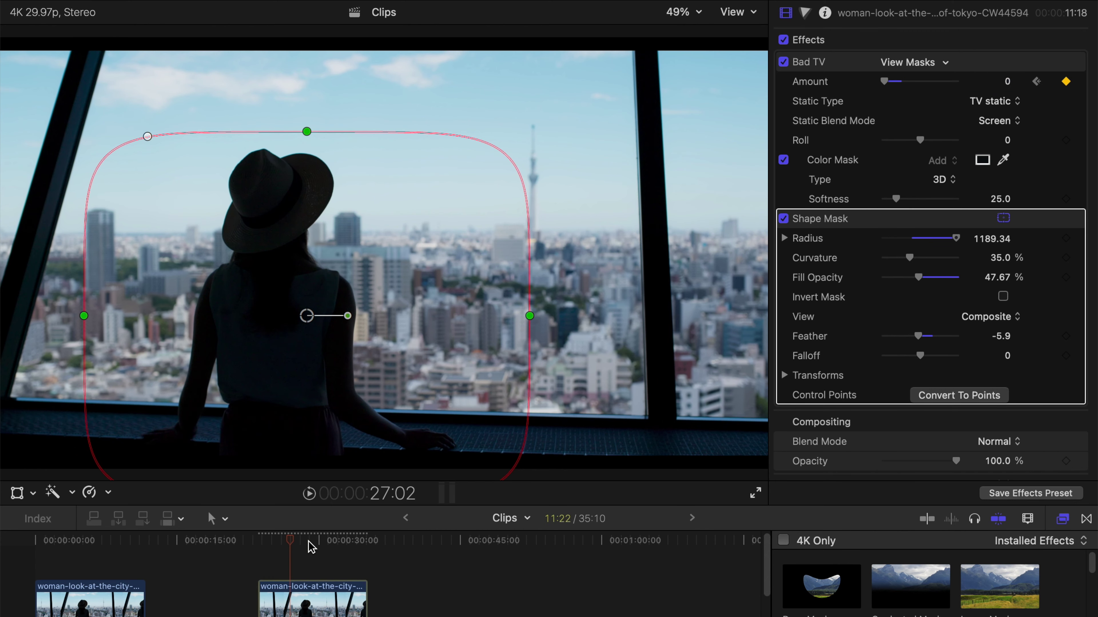
# Keyframe the Bad TV Amount at 14 between 27:02 and 29:17, followed by a keyframe of 0 at 29:17
pyautogui.click(306, 543)
pyautogui.click(1012, 81)
pyautogui.write('1')
pyautogui.press('Return')
pyautogui.click(314, 546)
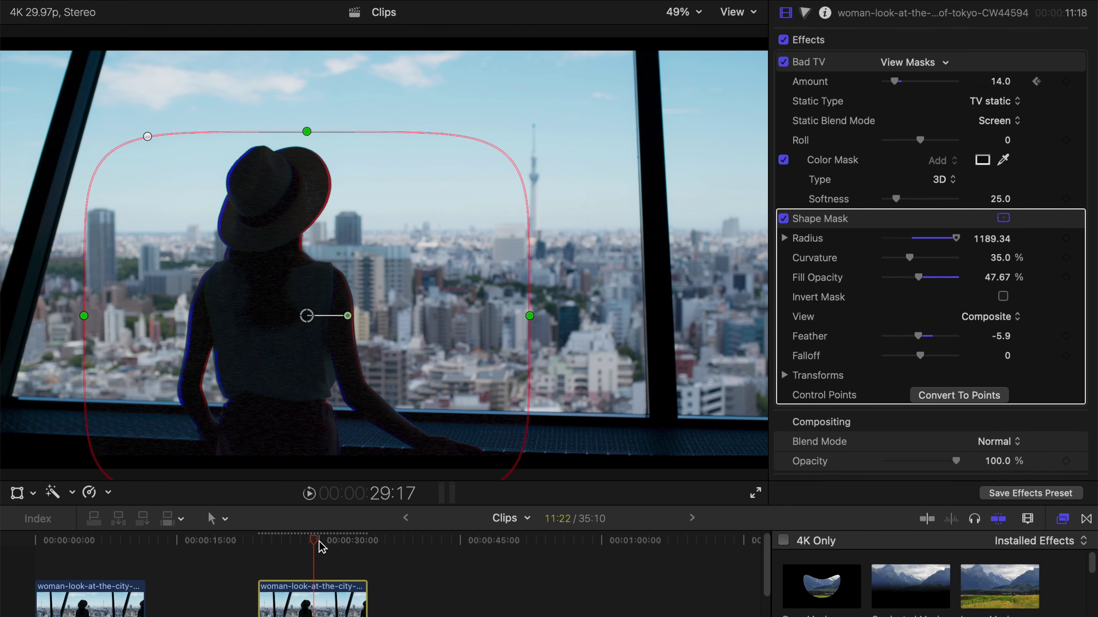
pyautogui.click(1009, 82)
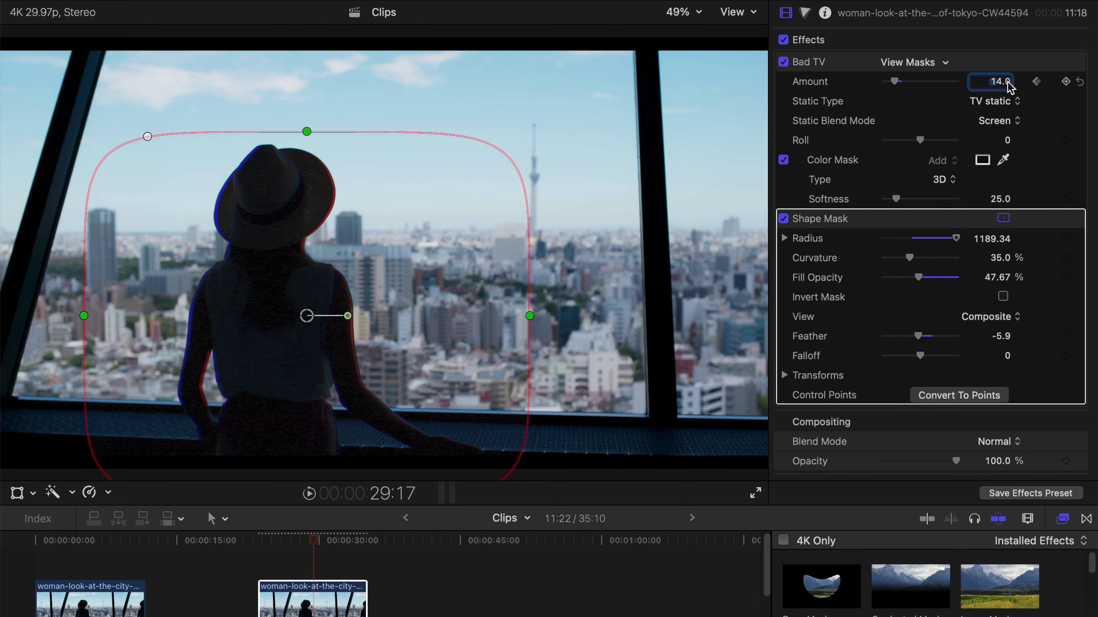
pyautogui.write('0')
pyautogui.press('Return')
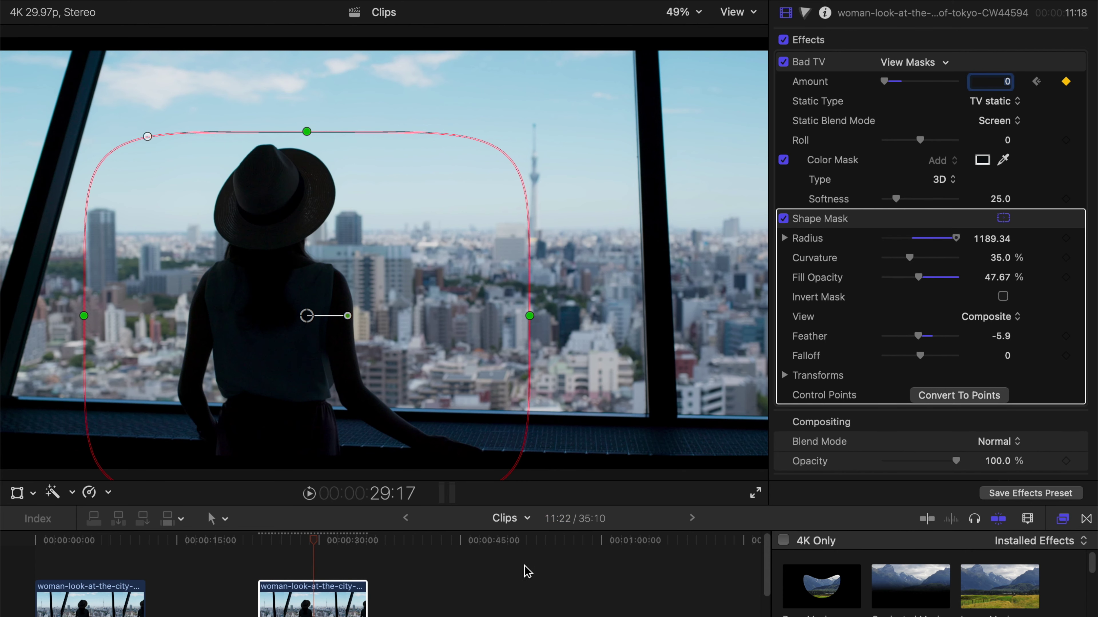
# Keyframe the Bad TV Amount at 30:26, trying 20 first and settling on 30
pyautogui.click(326, 543)
pyautogui.click(1010, 82)
pyautogui.write('20')
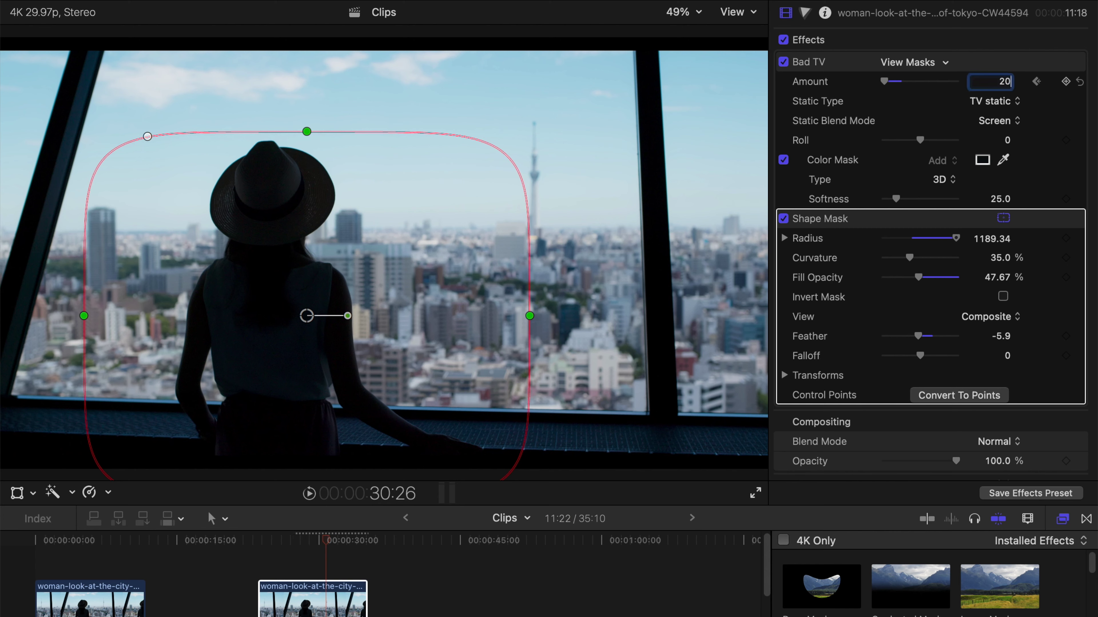
pyautogui.press('Return')
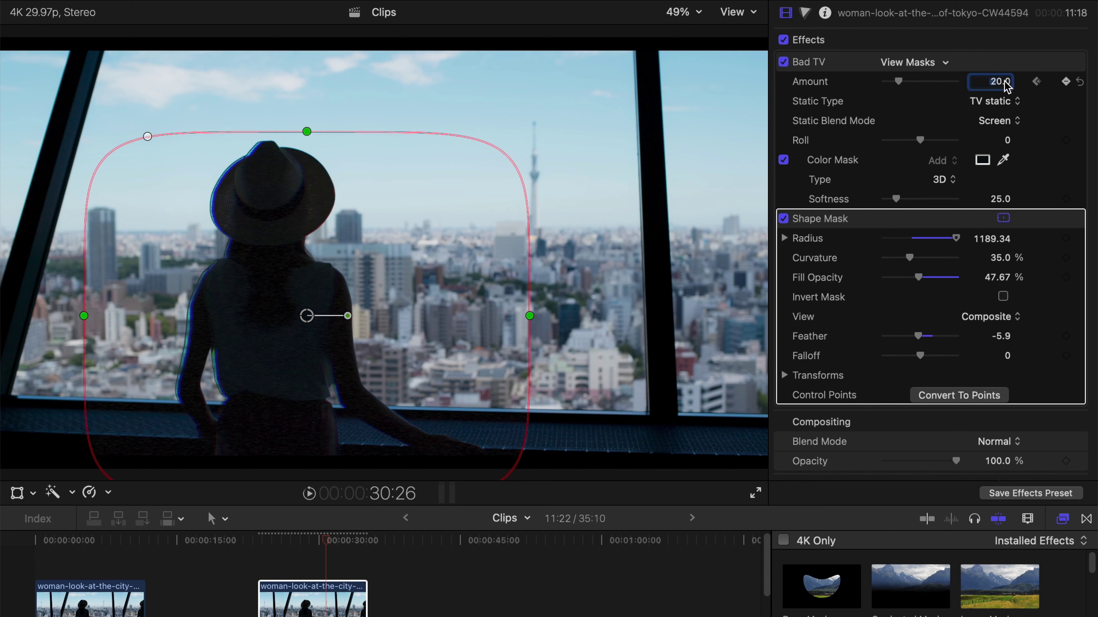
pyautogui.click(1006, 82)
pyautogui.write('30')
pyautogui.press('Return')
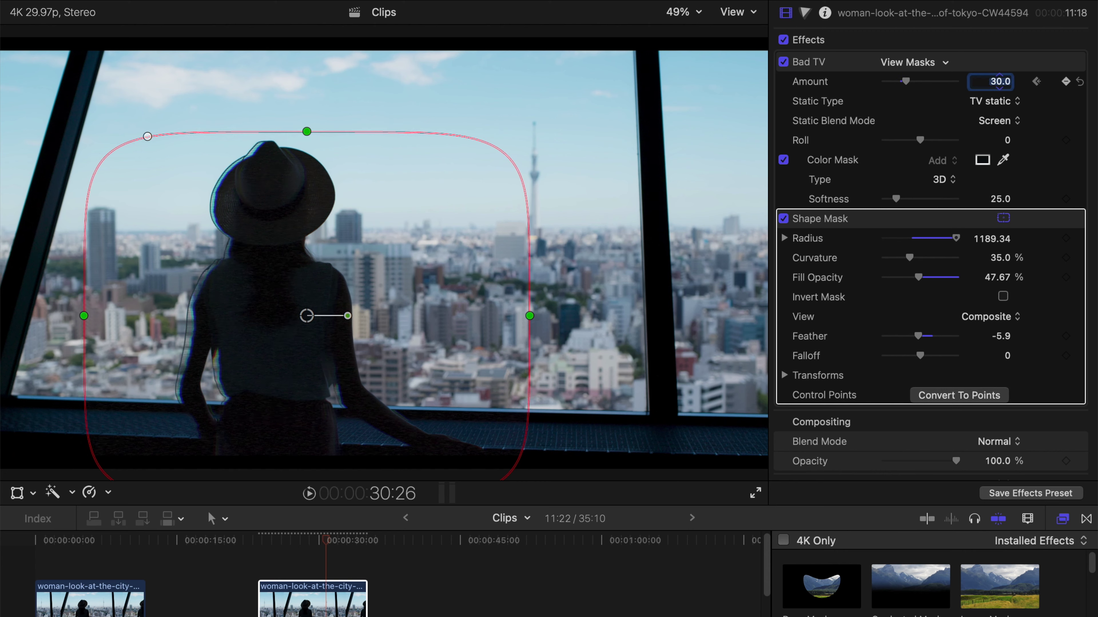
# Keyframe the Bad TV Amount at 0 at 32:21 and play back the keyframed clip
pyautogui.write('0')
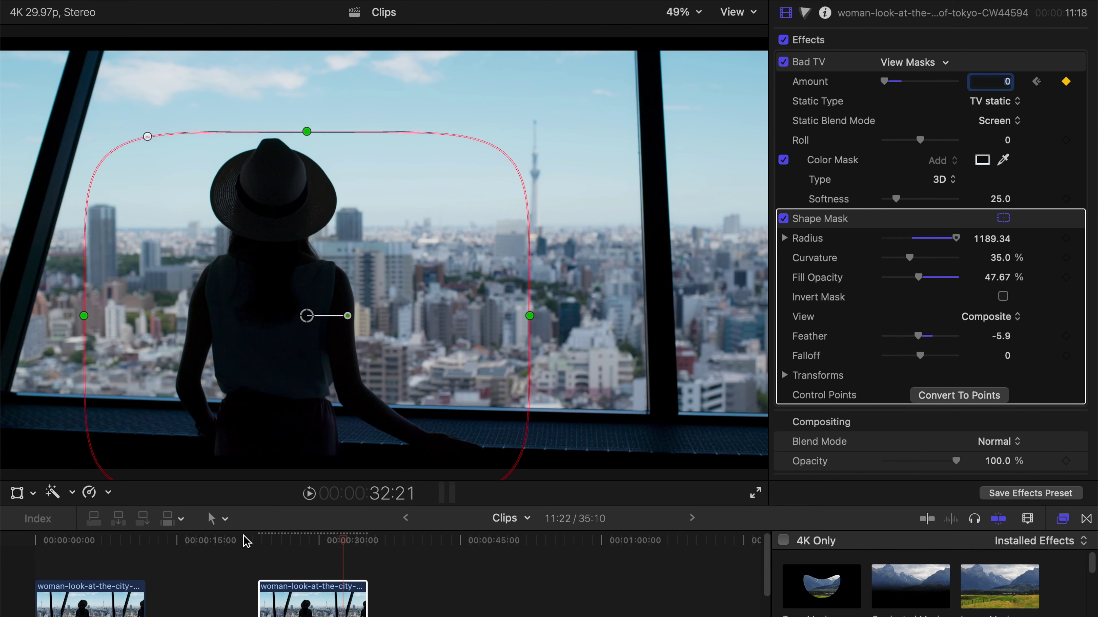
pyautogui.press('/')
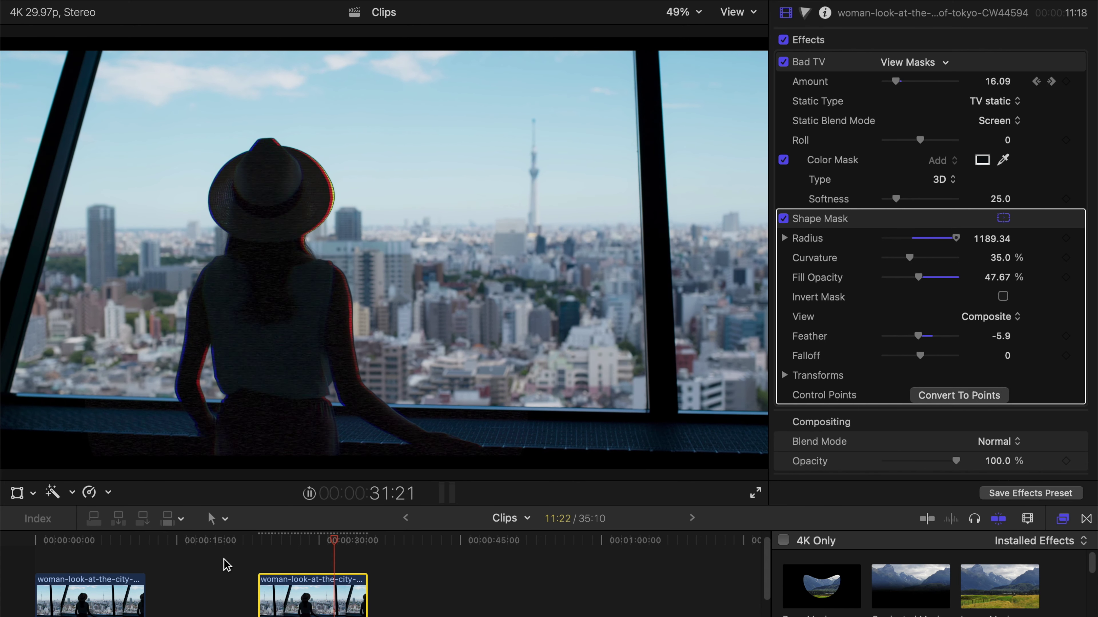
pyautogui.press('space')
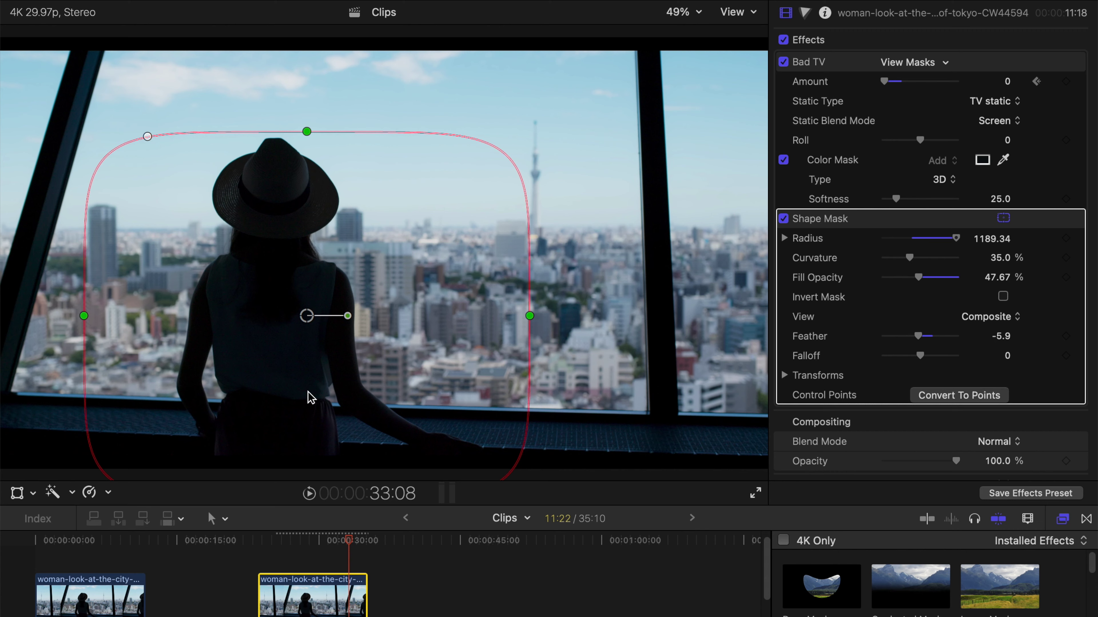
# Show the second clip's video animation and move its Bad TV keyframes closer together and mostly earlier in time
pyautogui.rightClick(287, 604)
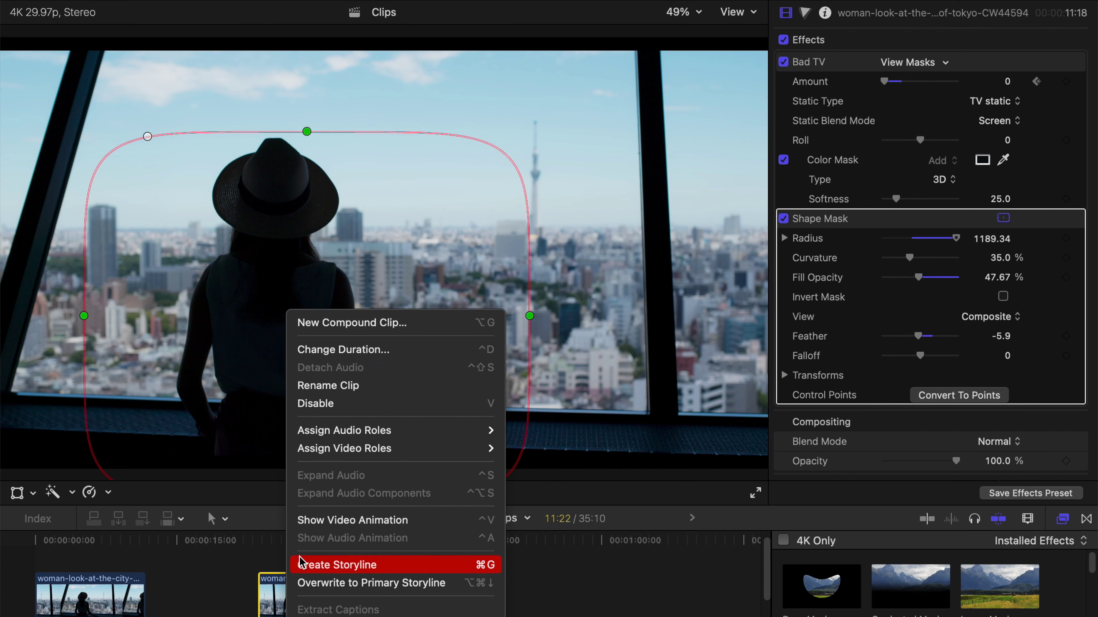
pyautogui.click(352, 520)
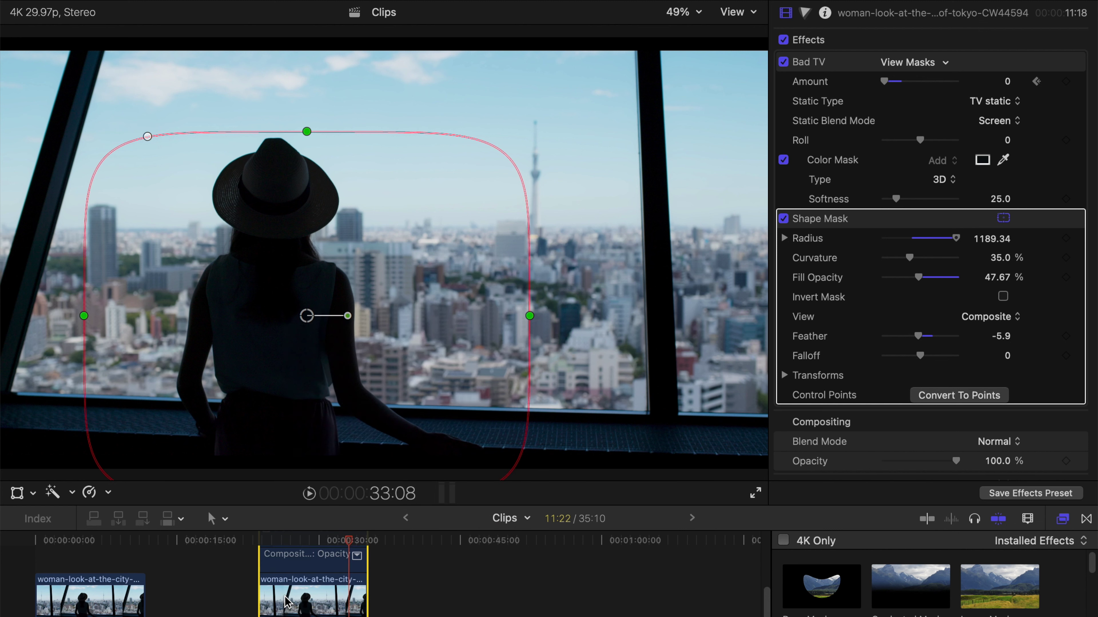
pyautogui.press('super+equal')
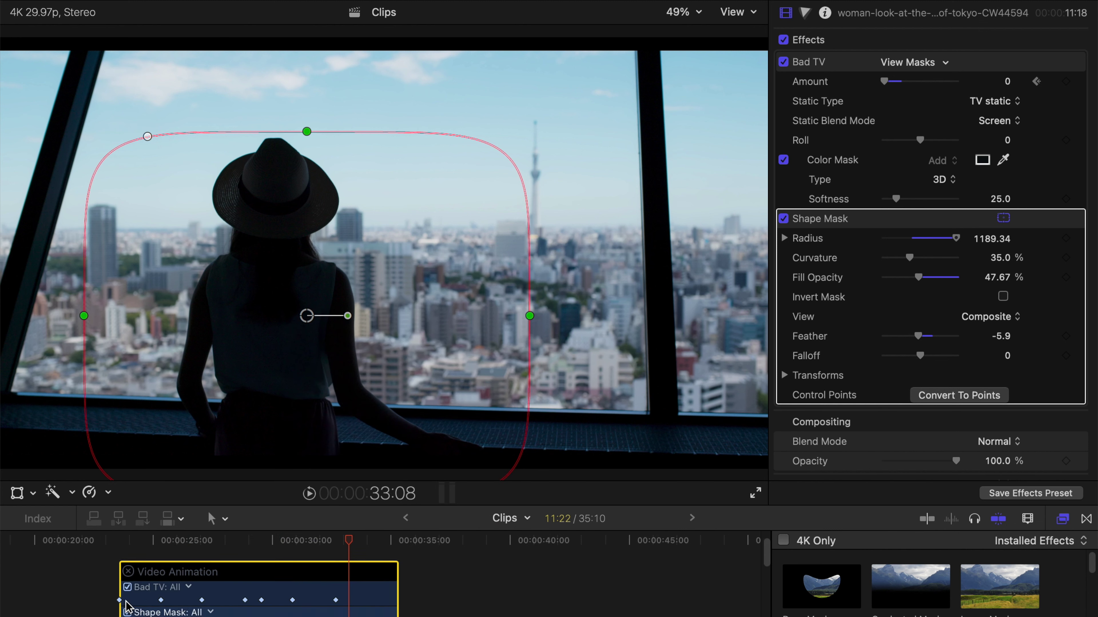
pyautogui.moveTo(121, 601); pyautogui.dragTo(193, 601)
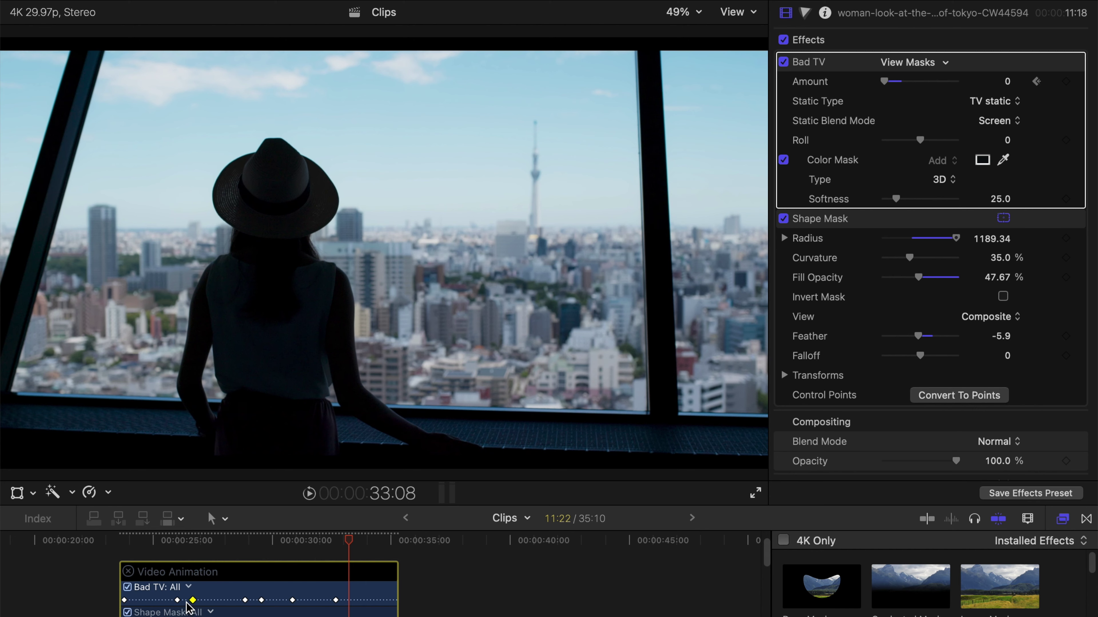
pyautogui.moveTo(245, 600); pyautogui.dragTo(216, 600)
pyautogui.moveTo(293, 600); pyautogui.dragTo(236, 600)
pyautogui.moveTo(337, 607); pyautogui.dragTo(283, 609)
# Hide the video animation and play back the glitch from the start of the second clip
pyautogui.scroll(-3, 282, 613)
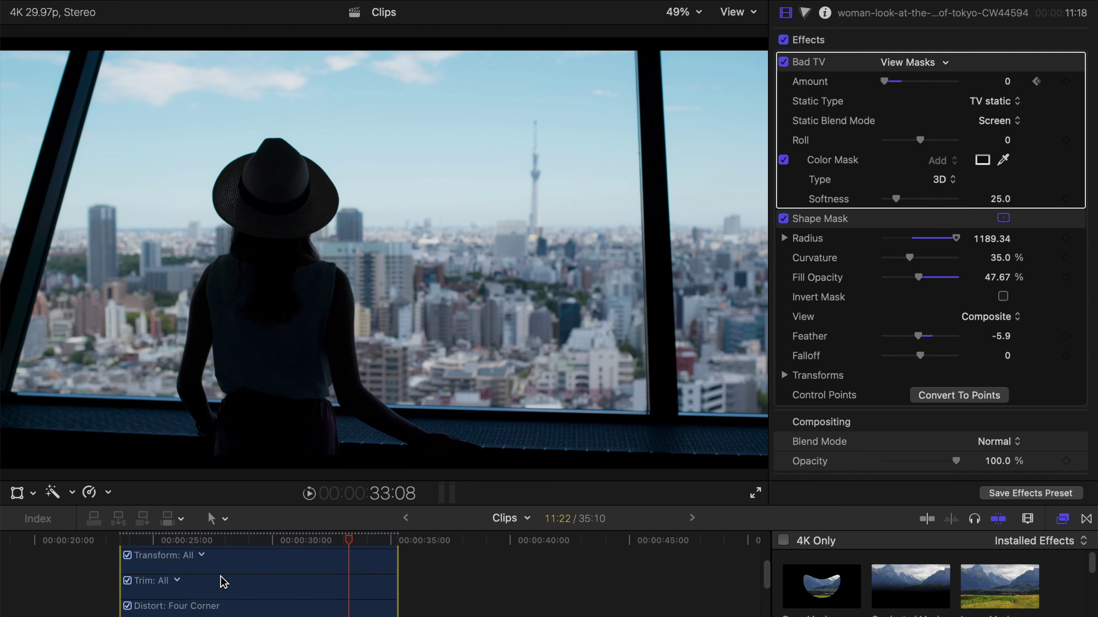
pyautogui.hotkey('ctrl', 'v')
pyautogui.click(120, 541)
pyautogui.press('space')
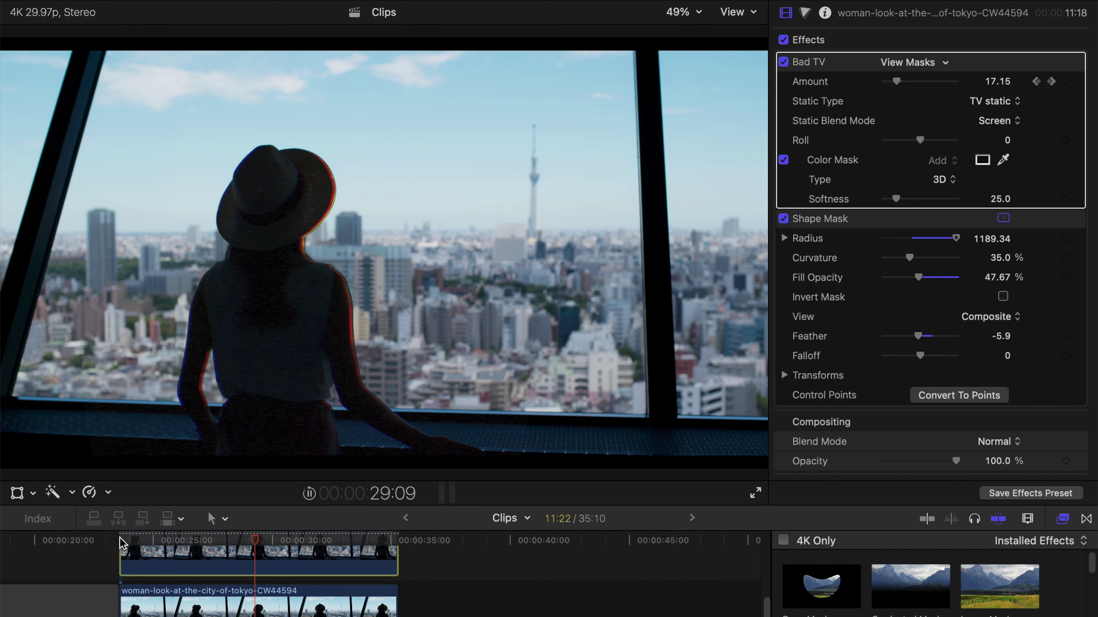
pyautogui.press('space')
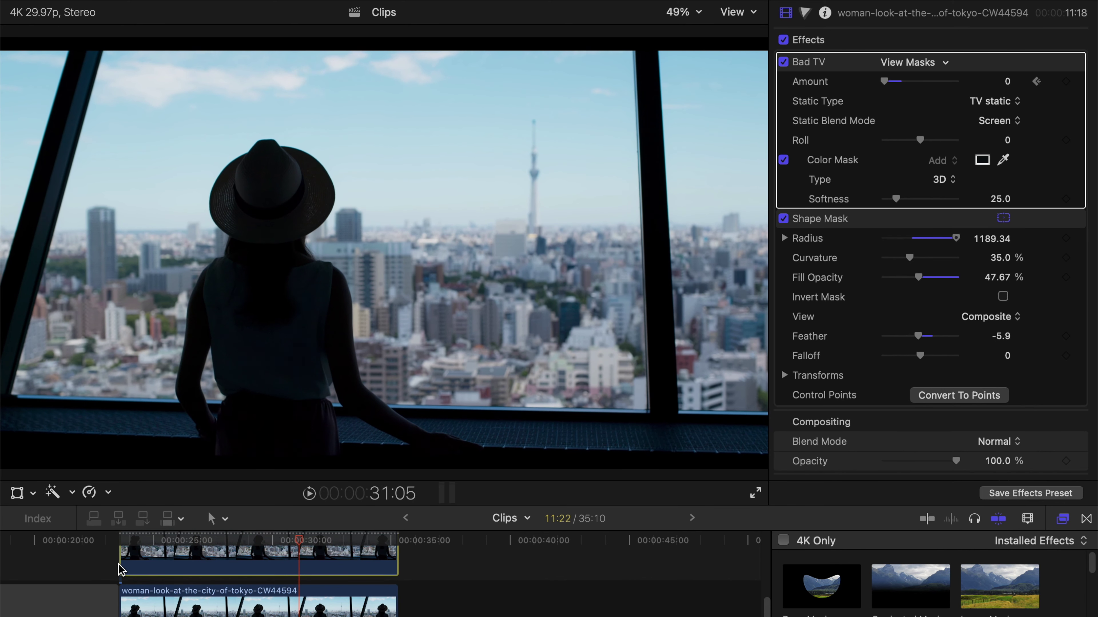
# Show the video animation again and raise the Bad TV Amount keyframe at 26:01 to about 28.49
pyautogui.hotkey('ctrl', 'v')
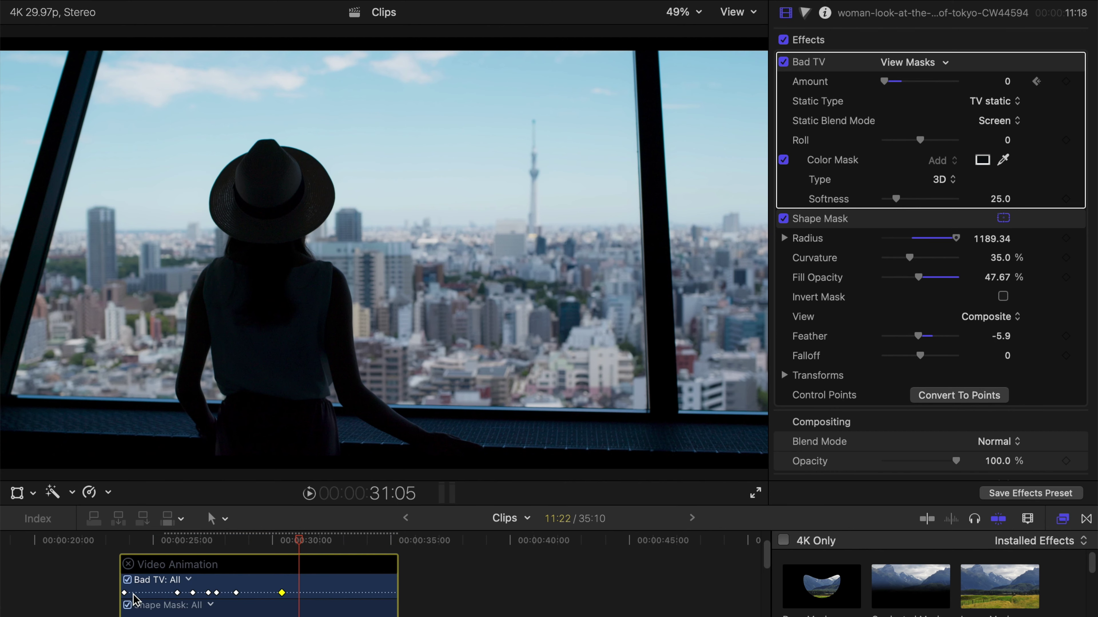
pyautogui.click(174, 542)
pyautogui.moveTo(182, 541); pyautogui.dragTo(179, 542)
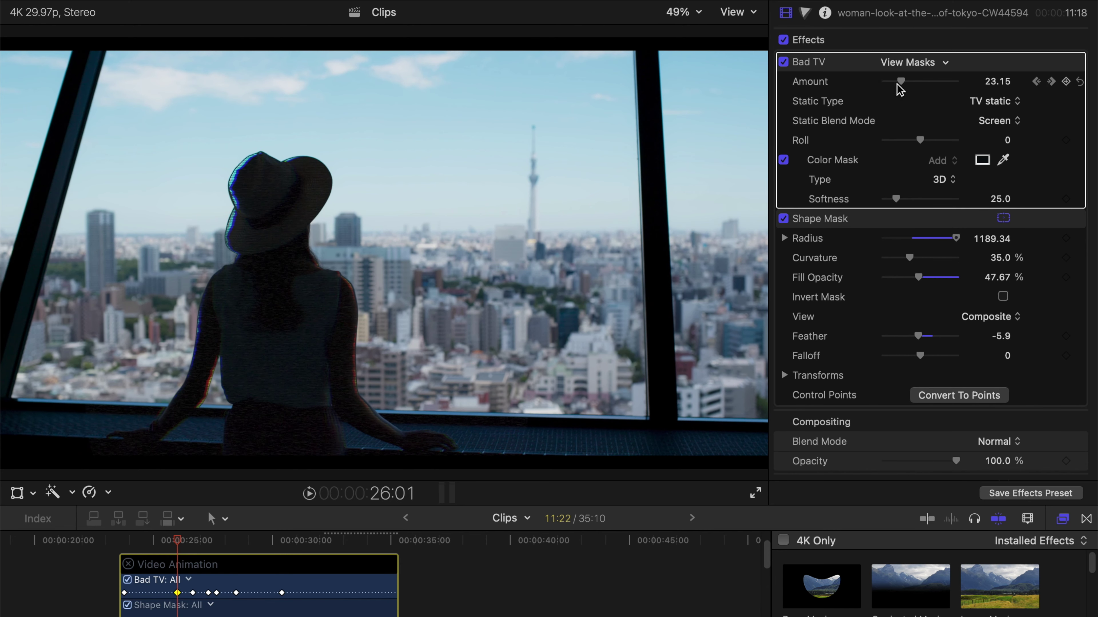
pyautogui.moveTo(901, 83)
pyautogui.mouseDown()
pyautogui.moveTo(931, 83)
pyautogui.moveTo(905, 86)
pyautogui.mouseUp()
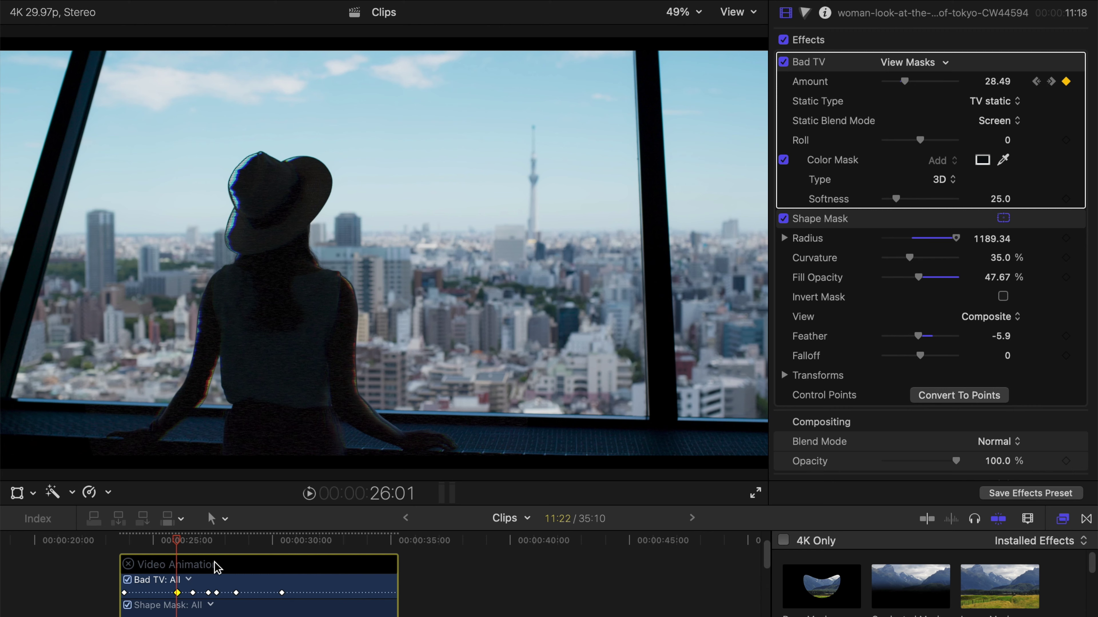
# Raise the Bad TV Amount around the keyframes near 27:11 and 28:15
pyautogui.click(206, 547)
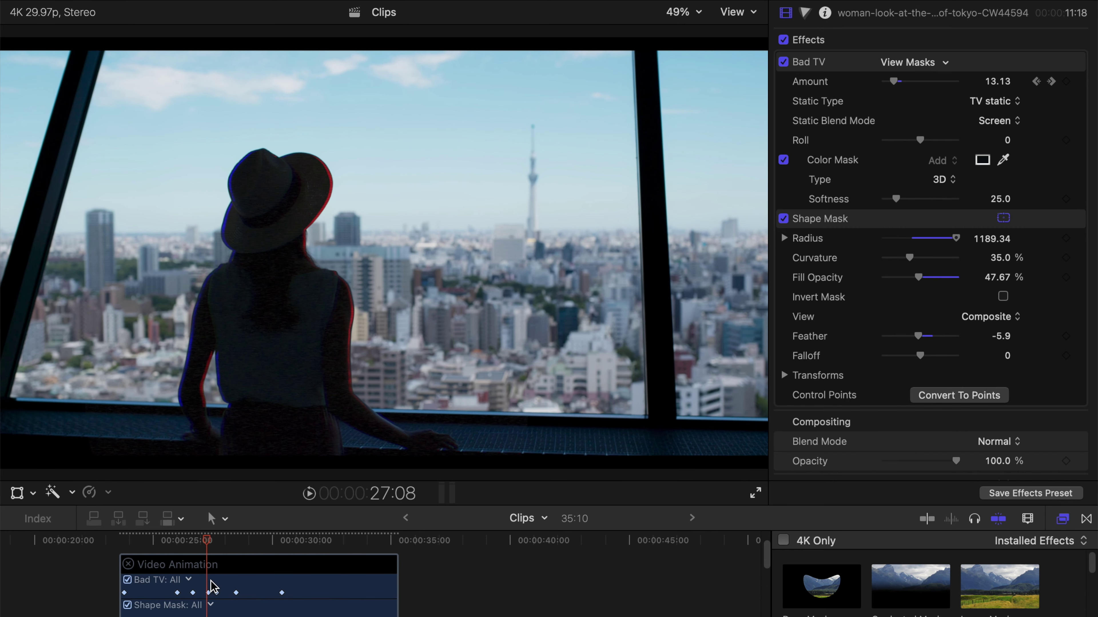
pyautogui.click(209, 592)
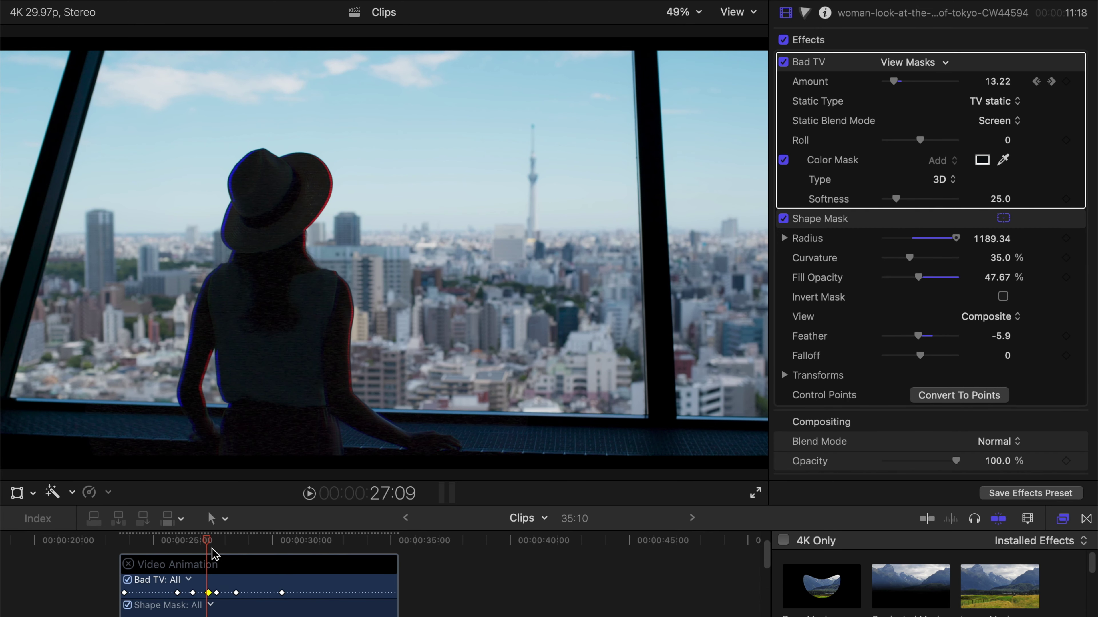
pyautogui.press('Right')
pyautogui.press('Right')
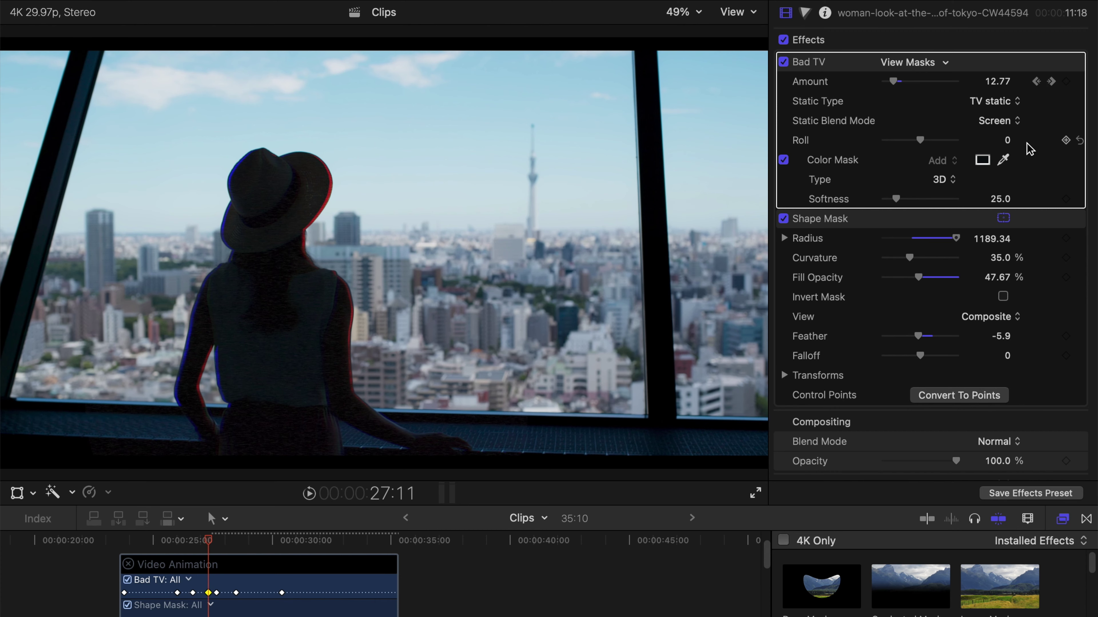
pyautogui.moveTo(892, 82); pyautogui.dragTo(910, 82)
pyautogui.moveTo(253, 532); pyautogui.dragTo(238, 542)
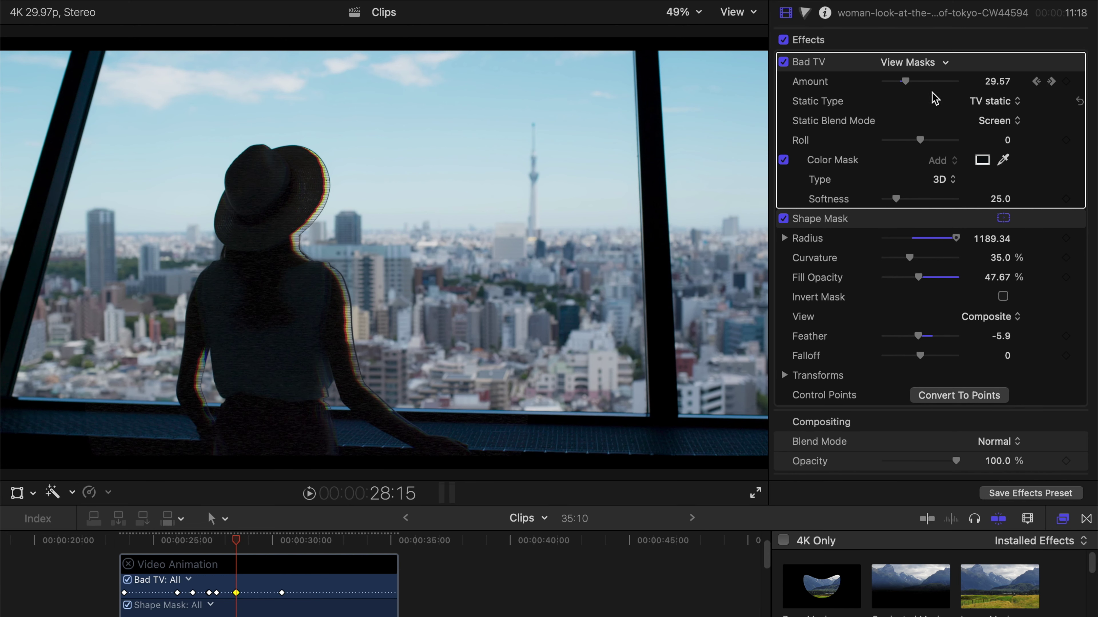
pyautogui.moveTo(911, 87); pyautogui.dragTo(912, 84)
# With the playhead at 30:01, raise the shape mask's Fill Opacity to about 87.51%
pyautogui.click(272, 541)
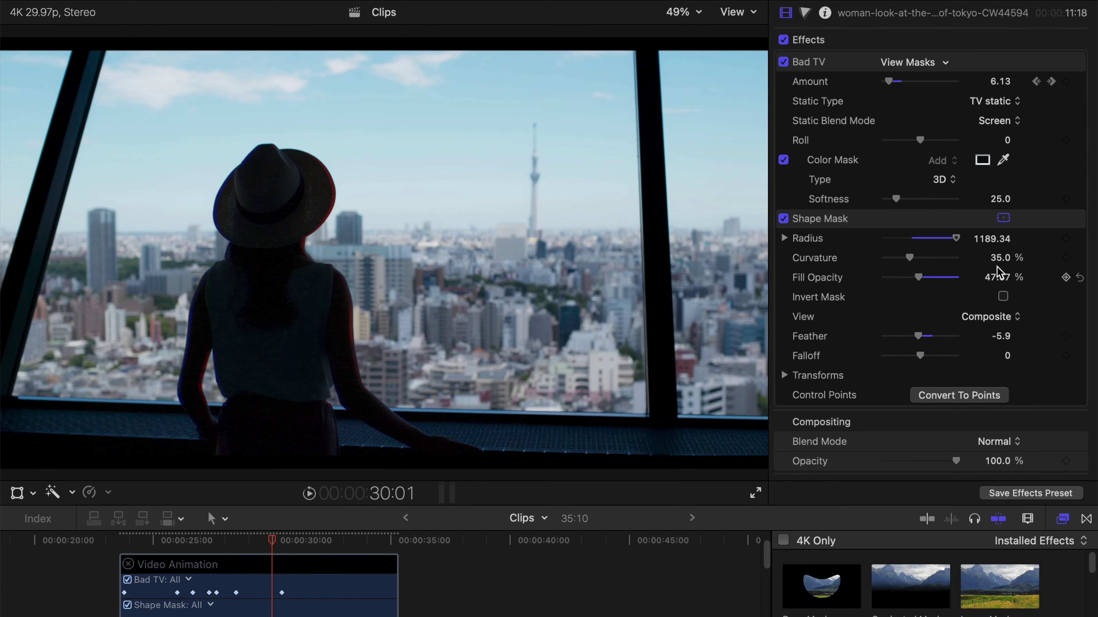
pyautogui.scroll(-2, 986, 265)
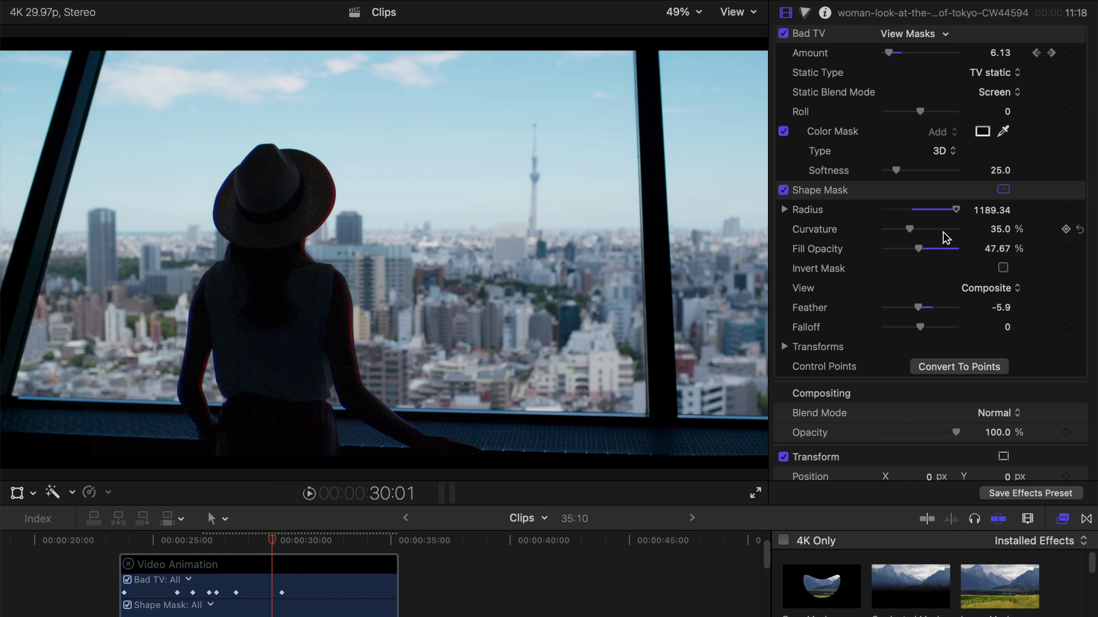
pyautogui.scroll(2, 870, 208)
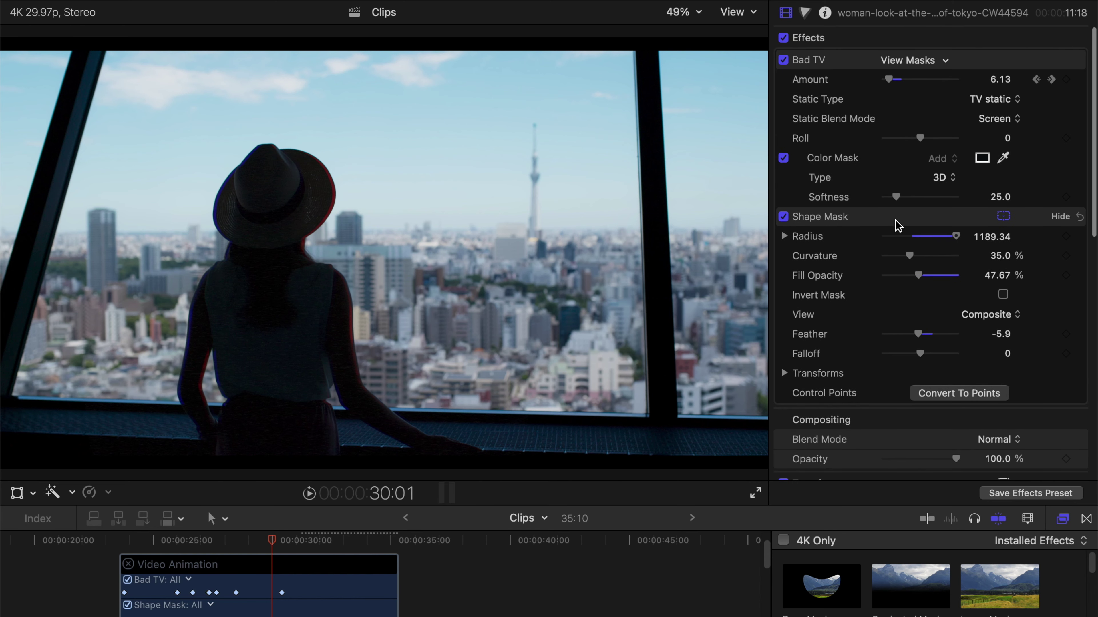
pyautogui.moveTo(919, 279); pyautogui.dragTo(948, 287)
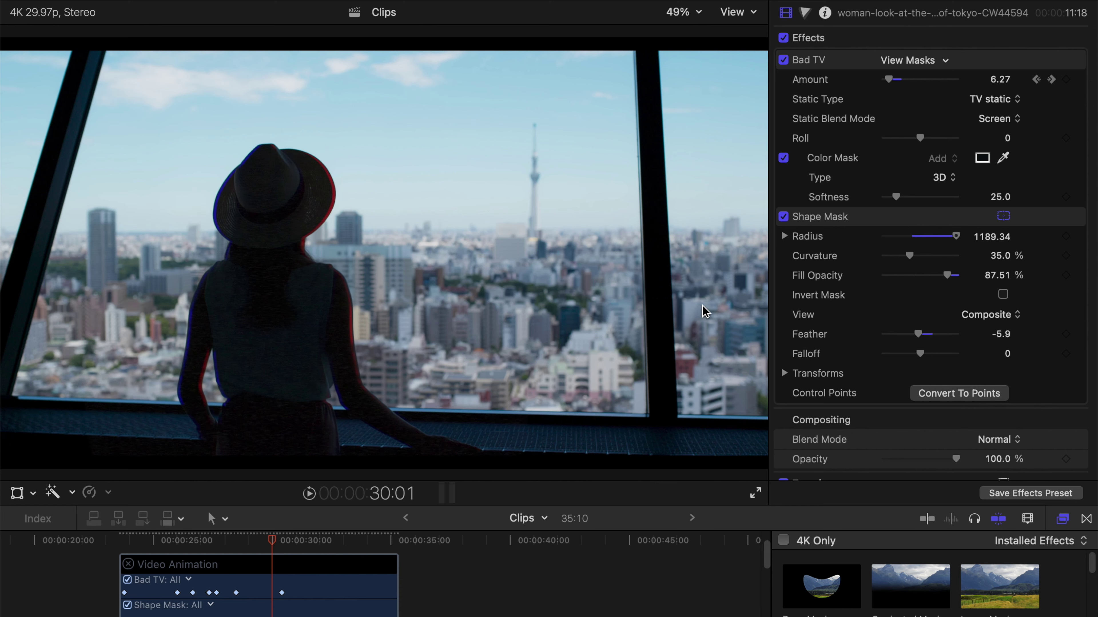
# Select the clip's Shape Mask animation track and play back the adjusted glitch from the clip's start
pyautogui.scroll(-2, 406, 581)
pyautogui.click(362, 581)
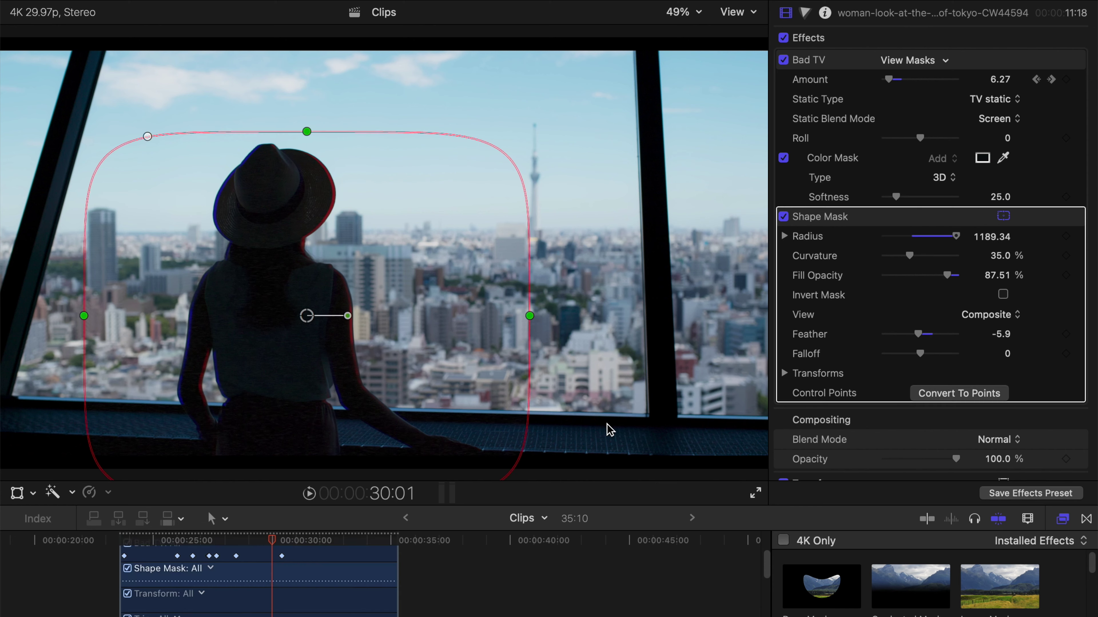
pyautogui.click(122, 541)
pyautogui.press('space')
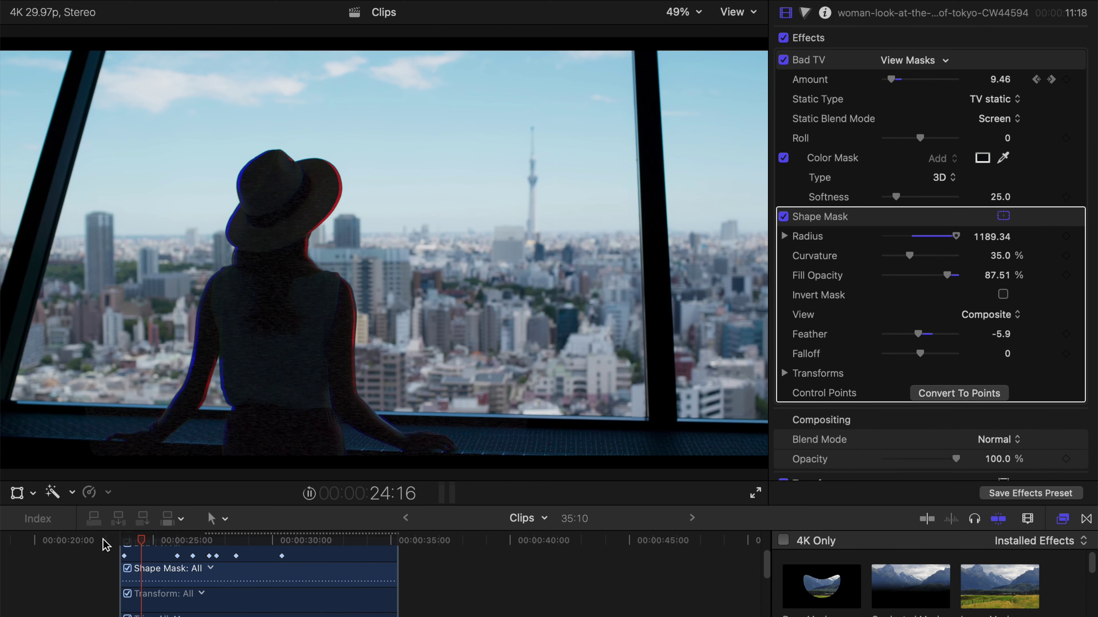